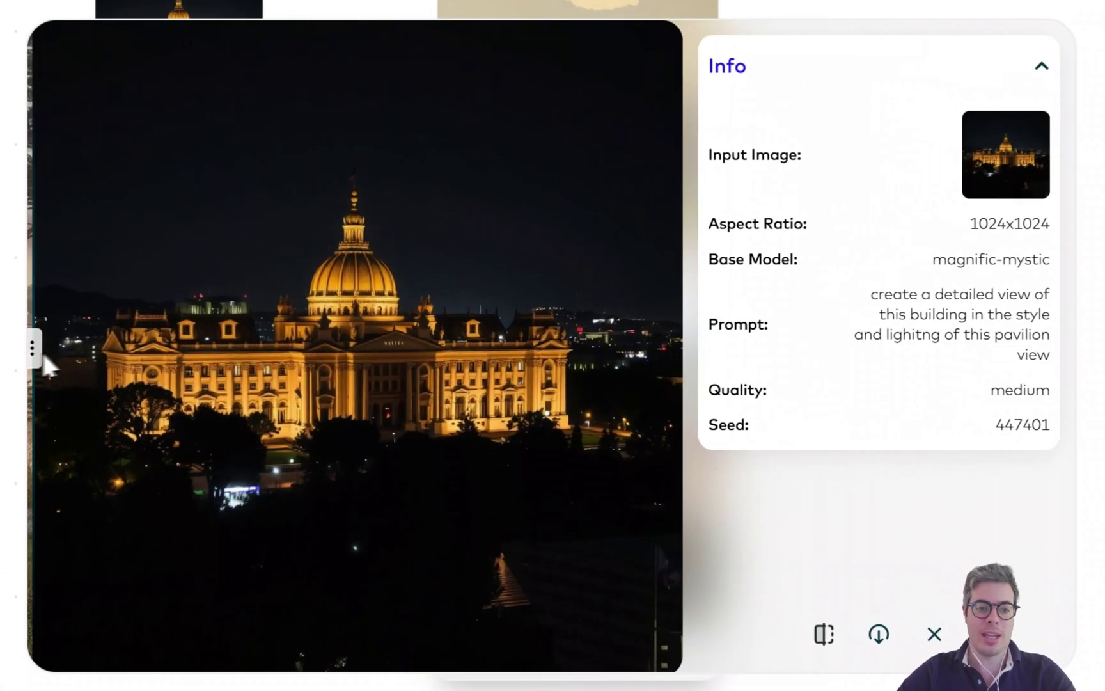
# Compare the enlarged pavilion-style result with its night-time input image, and close the enlarged view.
pyautogui.moveTo(46, 363); pyautogui.dragTo(630, 390)
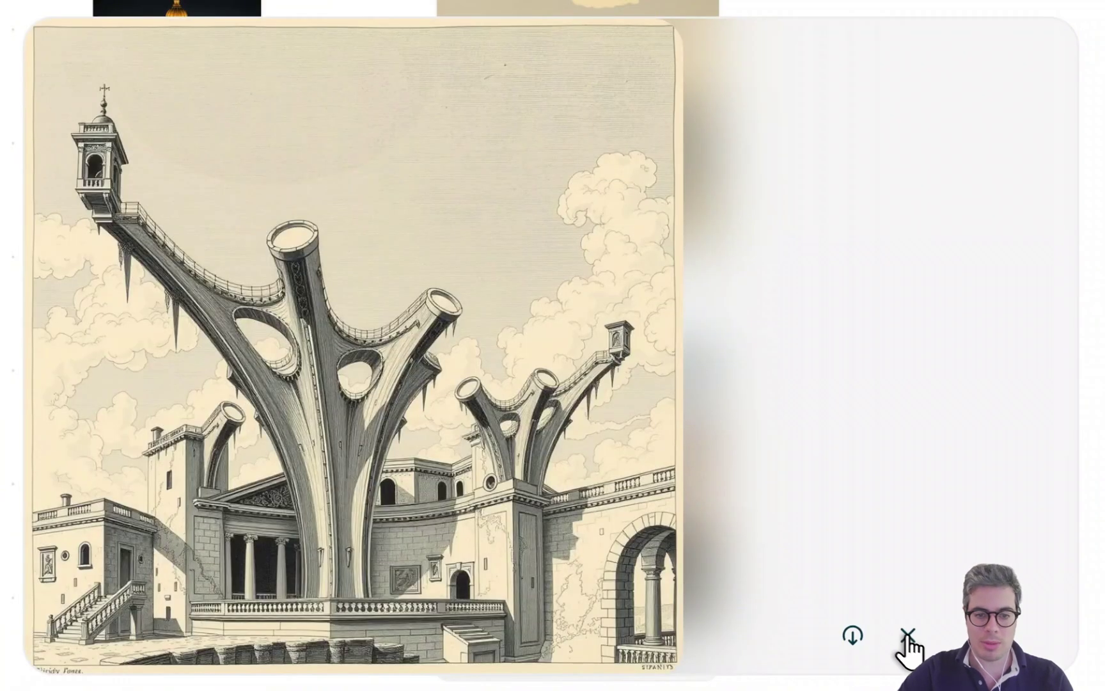
pyautogui.click(909, 637)
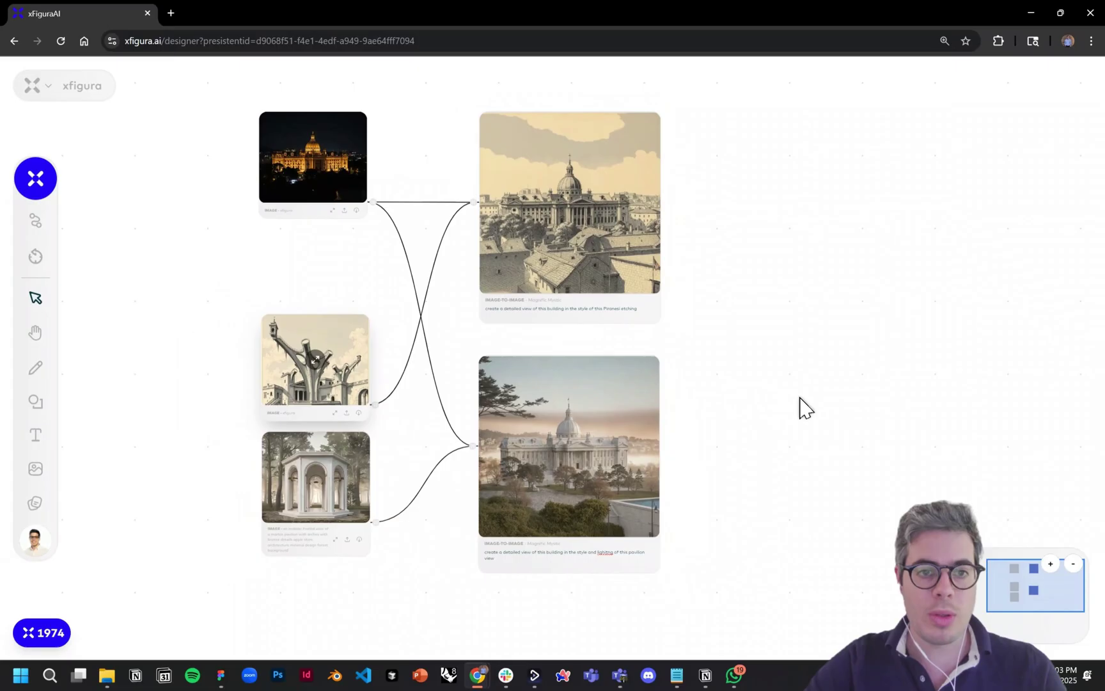
# Add an image uploader in an empty area of the canvas and load the night photo of the domed building.
pyautogui.moveTo(800, 399); pyautogui.dragTo(131, 440)
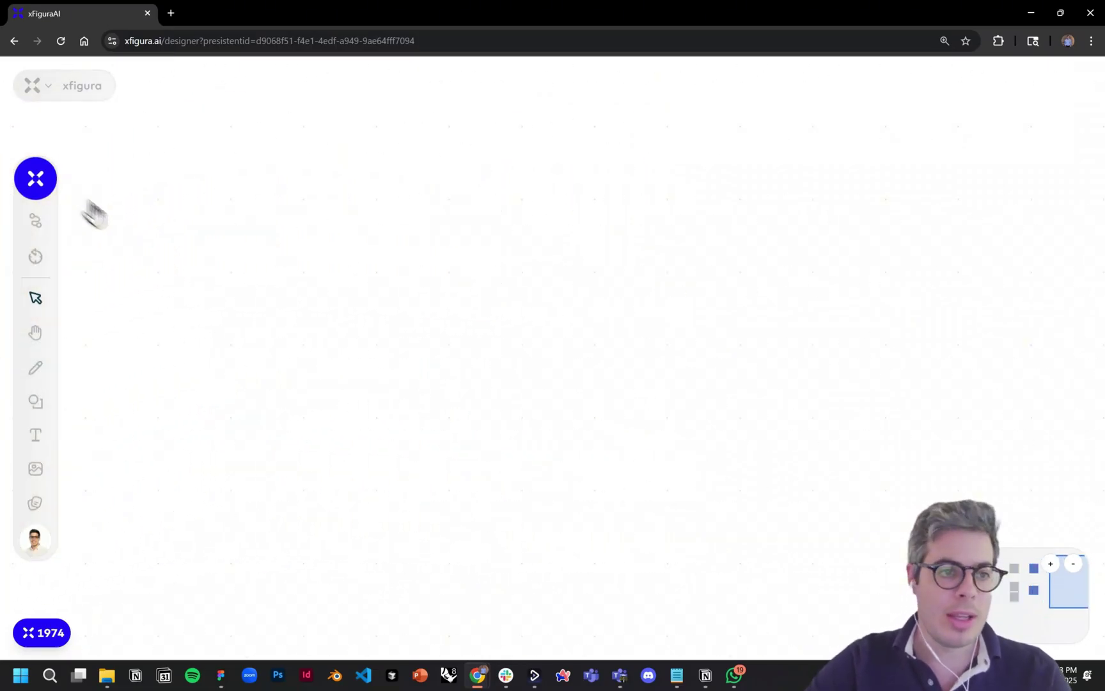
pyautogui.click(40, 182)
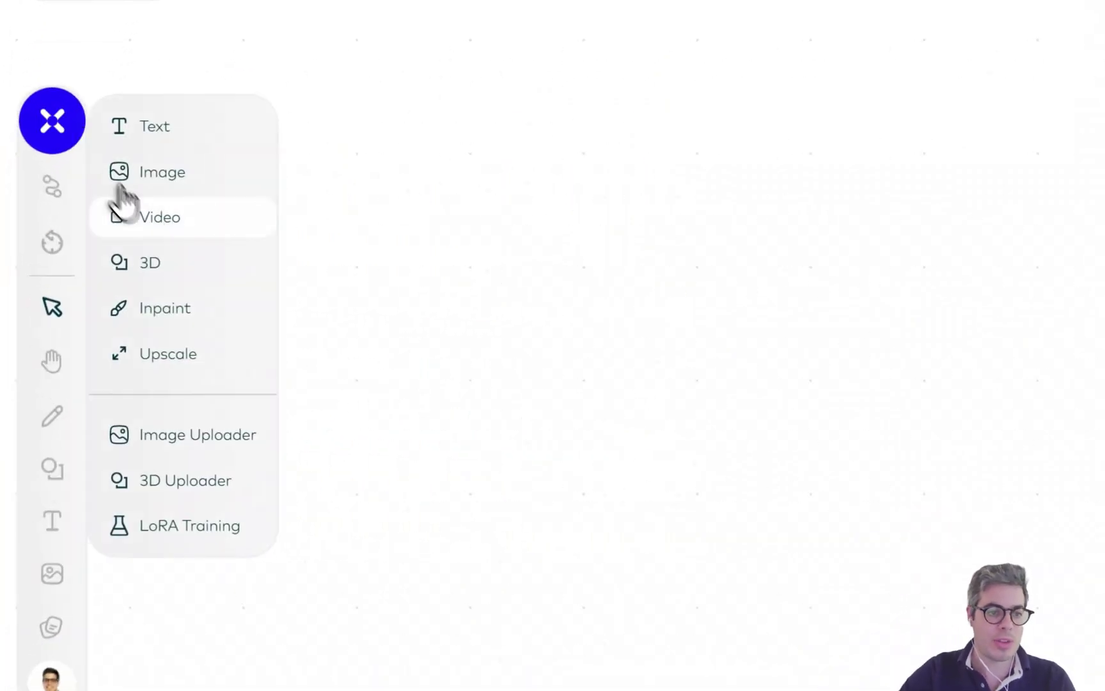
pyautogui.click(209, 454)
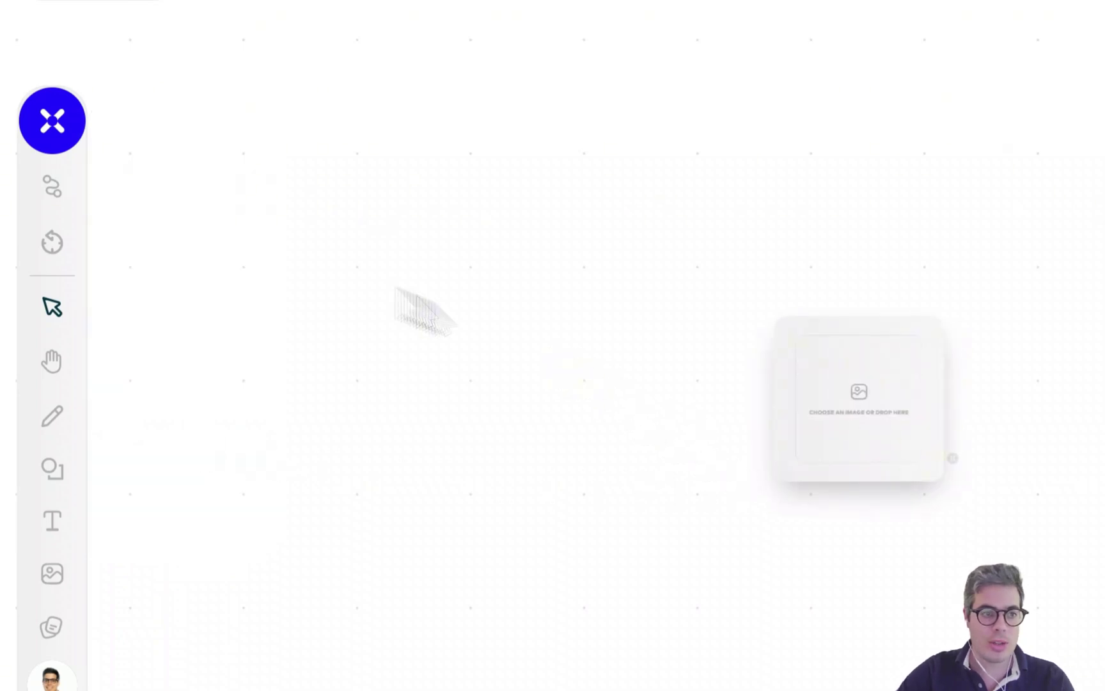
pyautogui.click(59, 140)
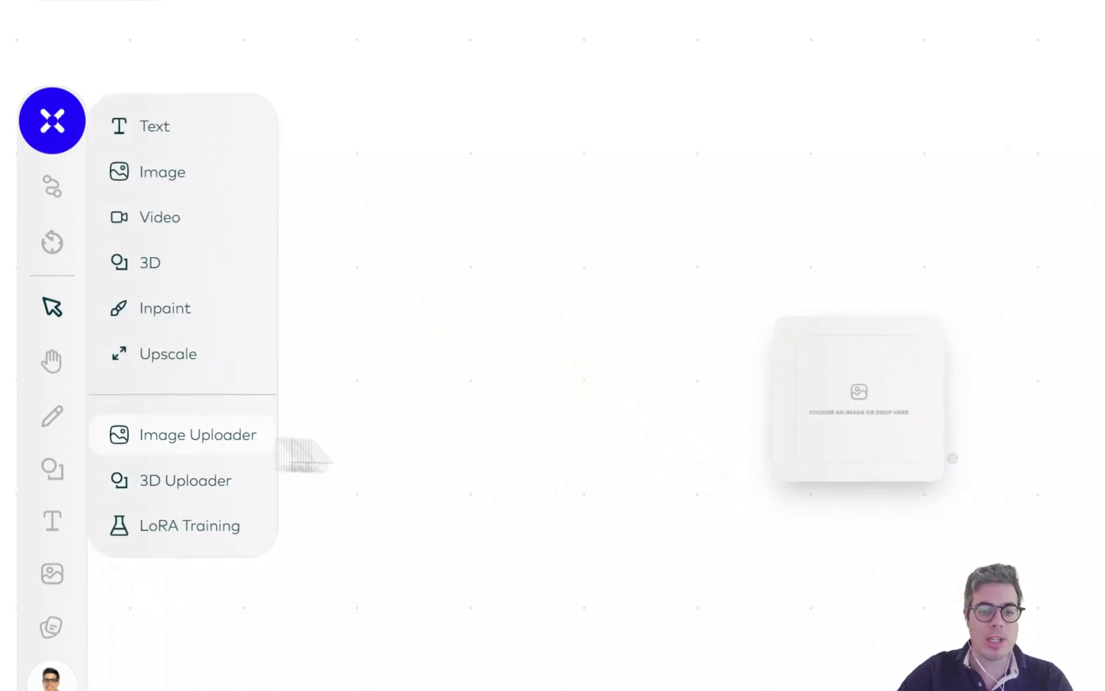
pyautogui.moveTo(829, 477); pyautogui.dragTo(631, 403)
pyautogui.scroll(4, 676, 269)
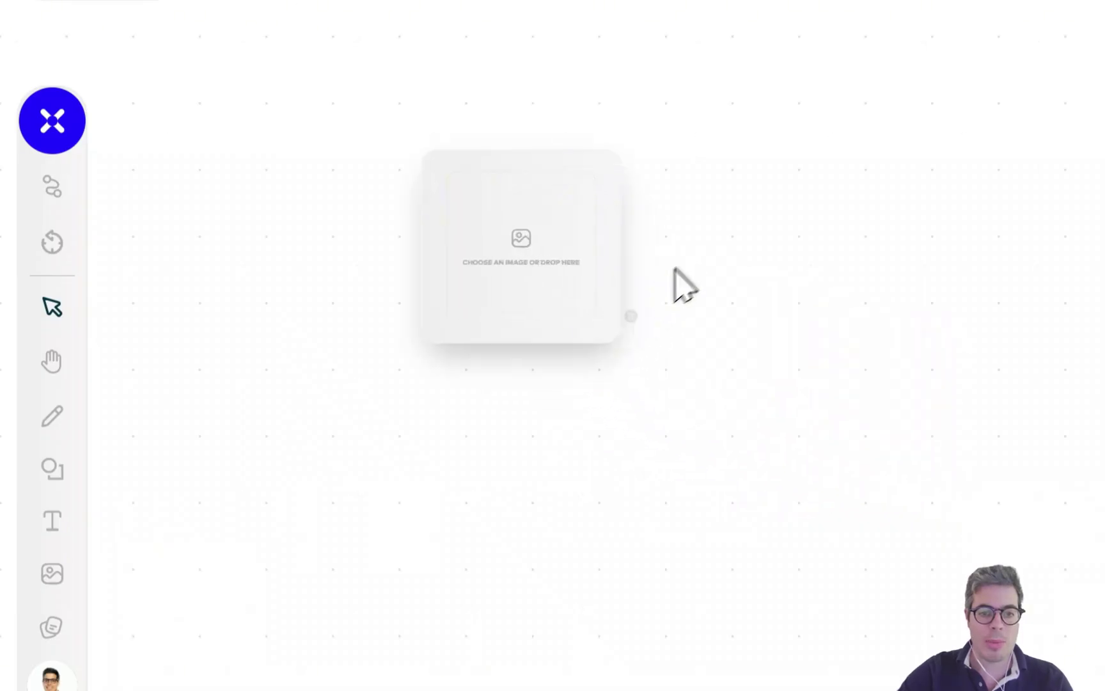
pyautogui.doubleClick(692, 200)
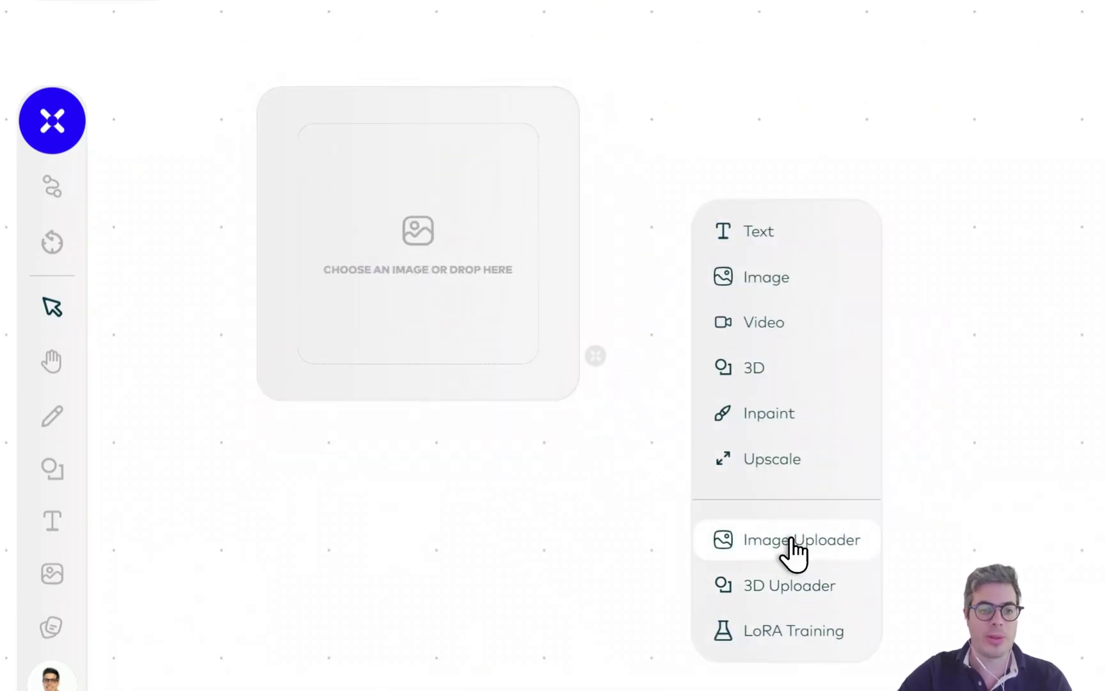
pyautogui.click(563, 484)
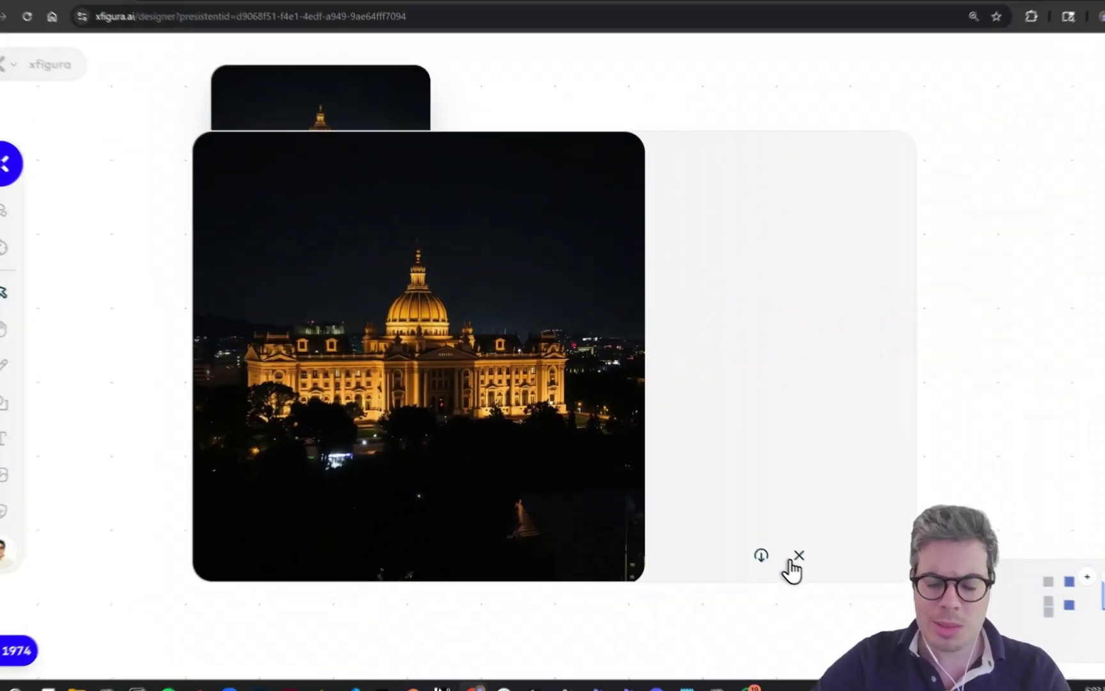
pyautogui.click(910, 625)
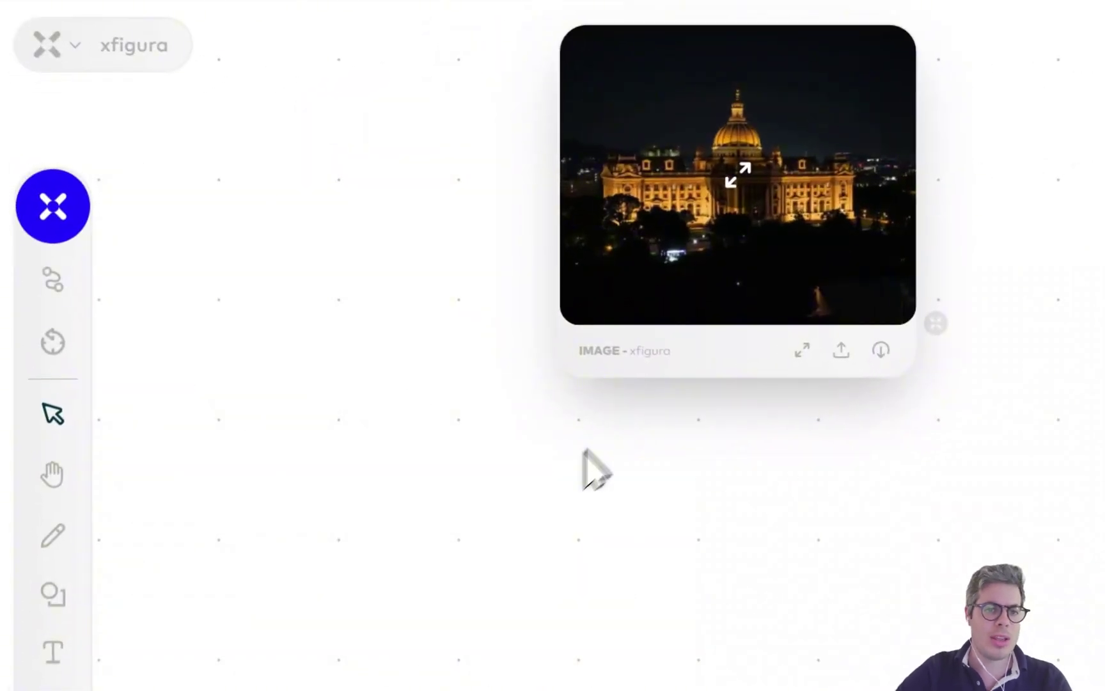
# Add a second image uploader below the building photo, load the tree-like architectural etching and leave a gap between them.
pyautogui.click(36, 219)
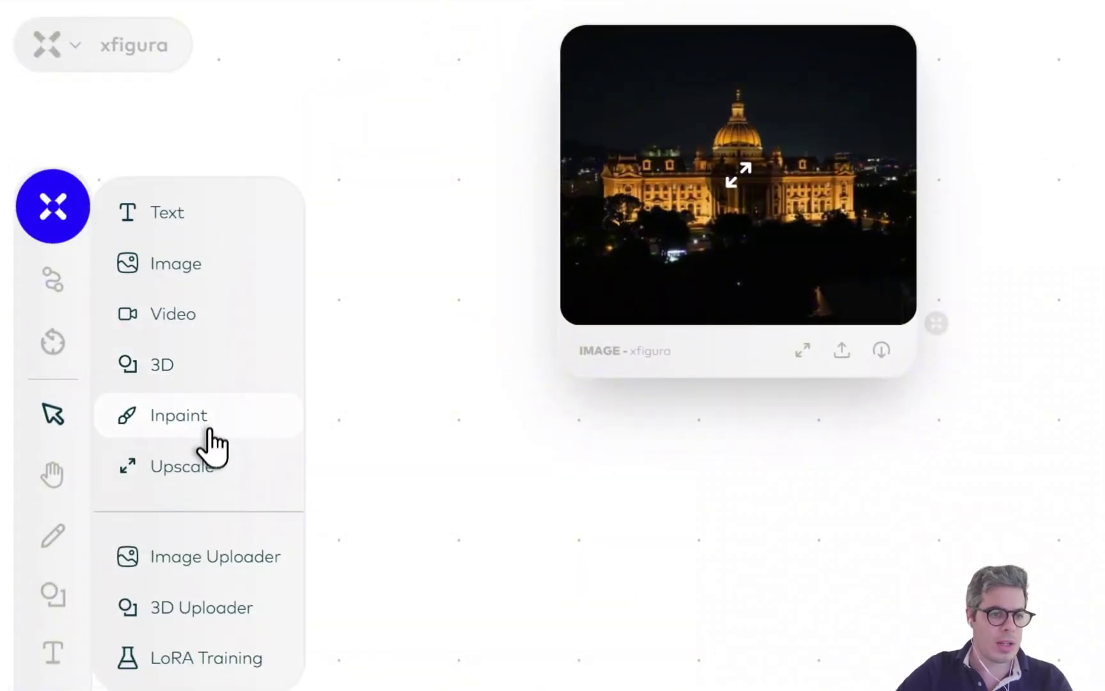
pyautogui.click(176, 272)
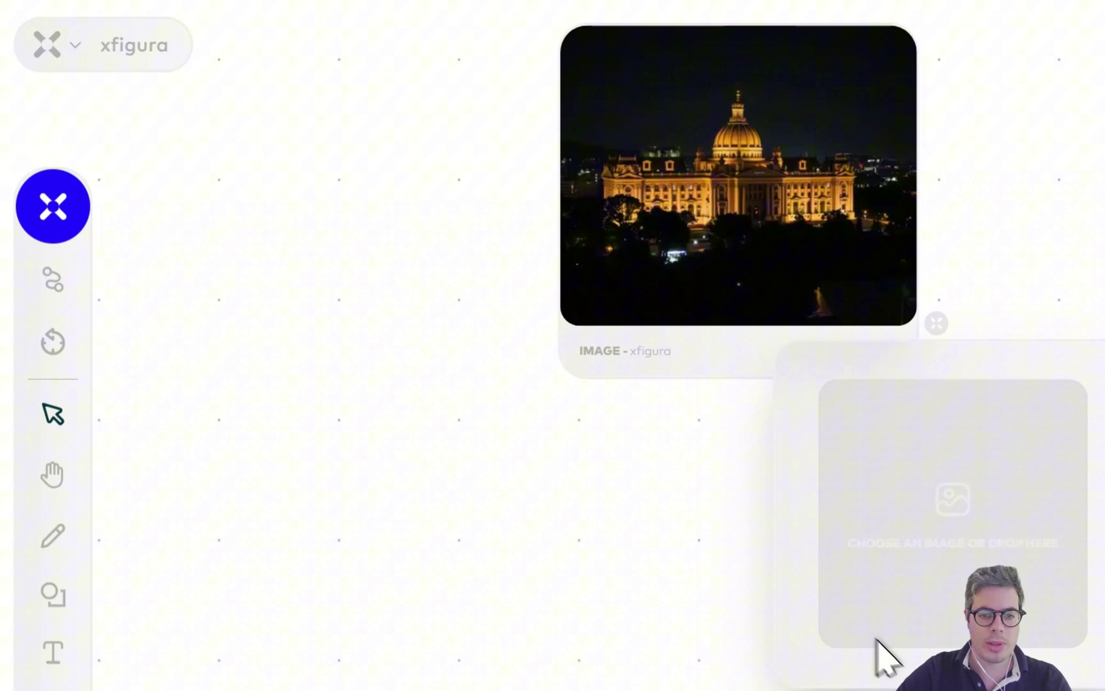
pyautogui.moveTo(876, 640); pyautogui.dragTo(387, 494)
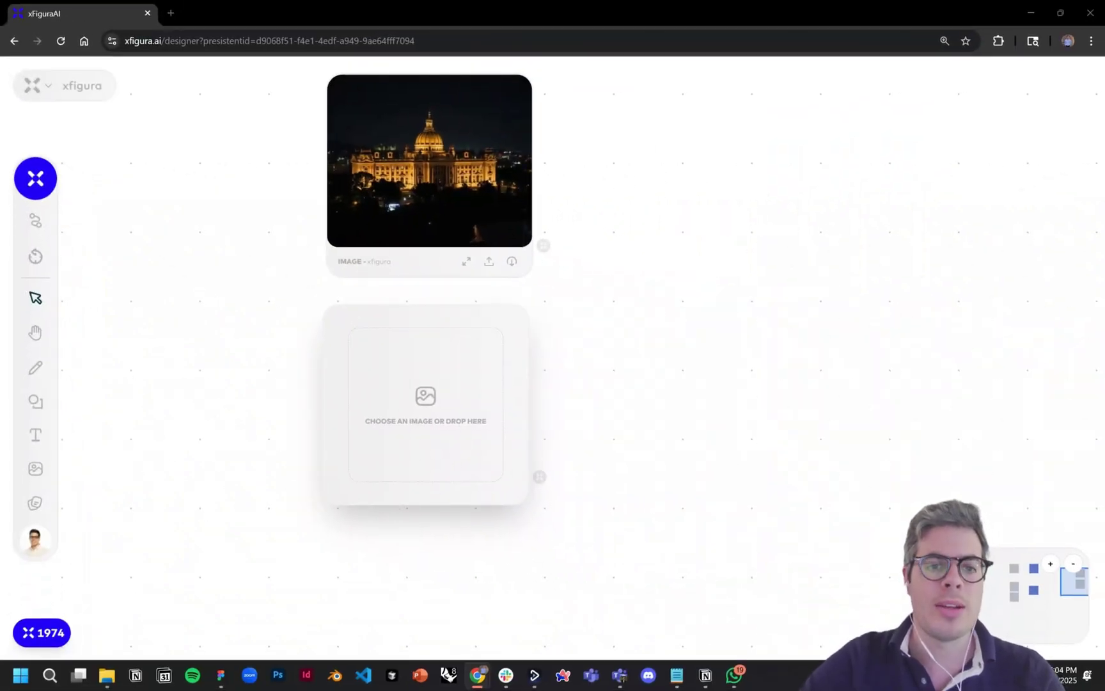
pyautogui.moveTo(409, 291); pyautogui.dragTo(410, 432)
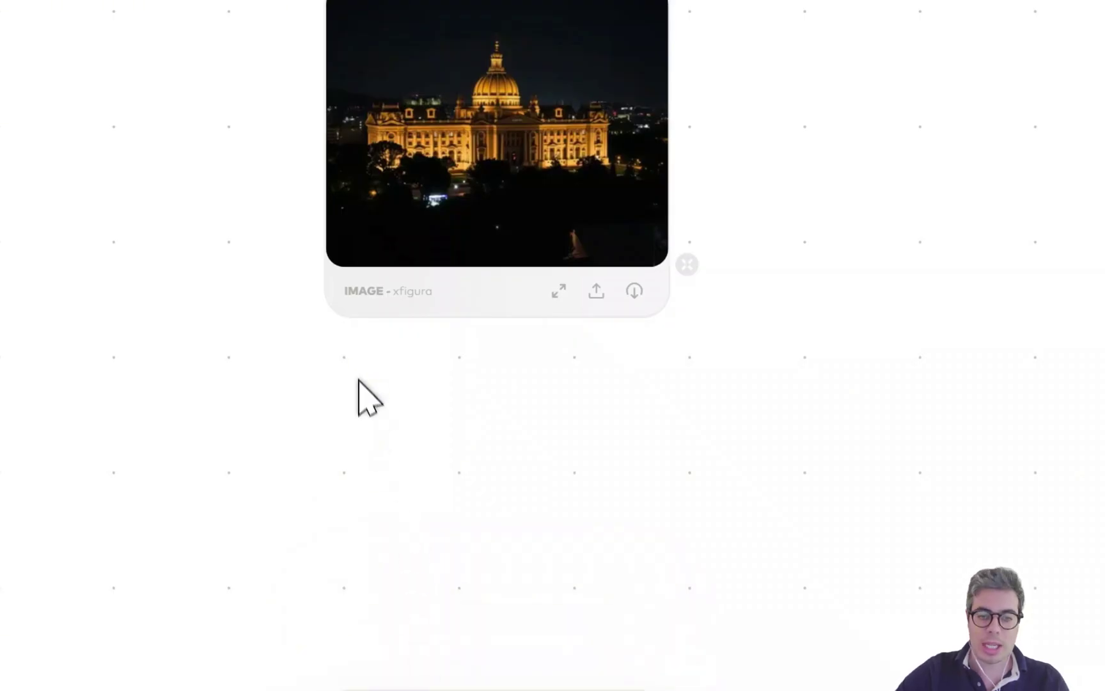
# Place a text-to-image node between the two images and generate "a futuristic etching by piranesi of a city in black and white".
pyautogui.doubleClick(359, 380)
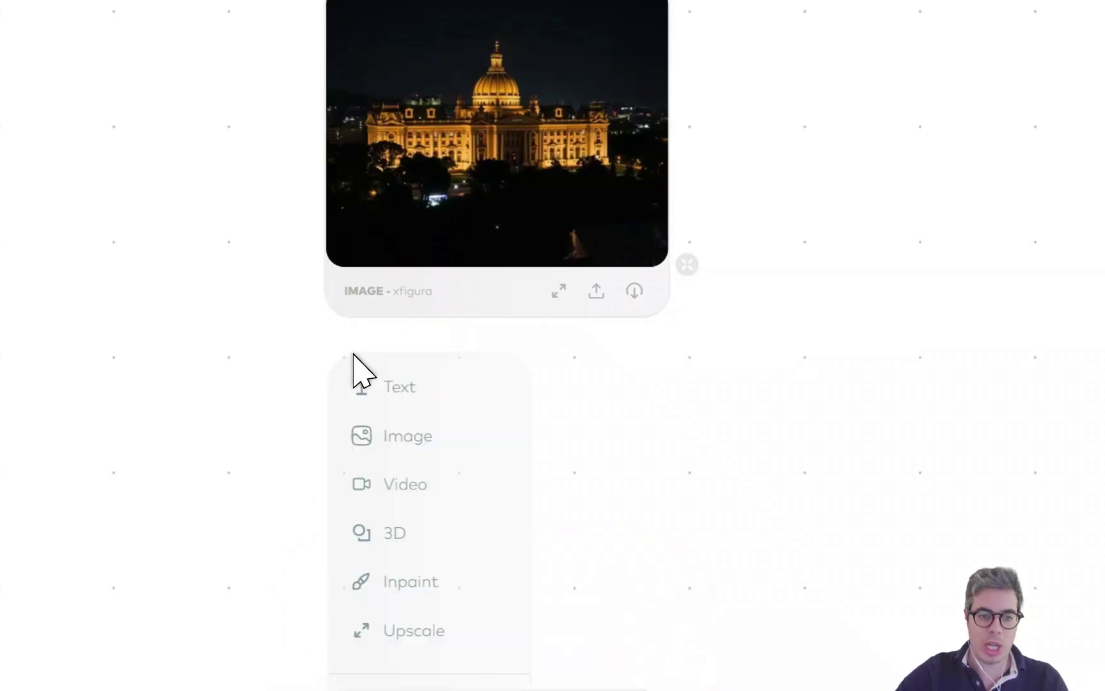
pyautogui.click(429, 448)
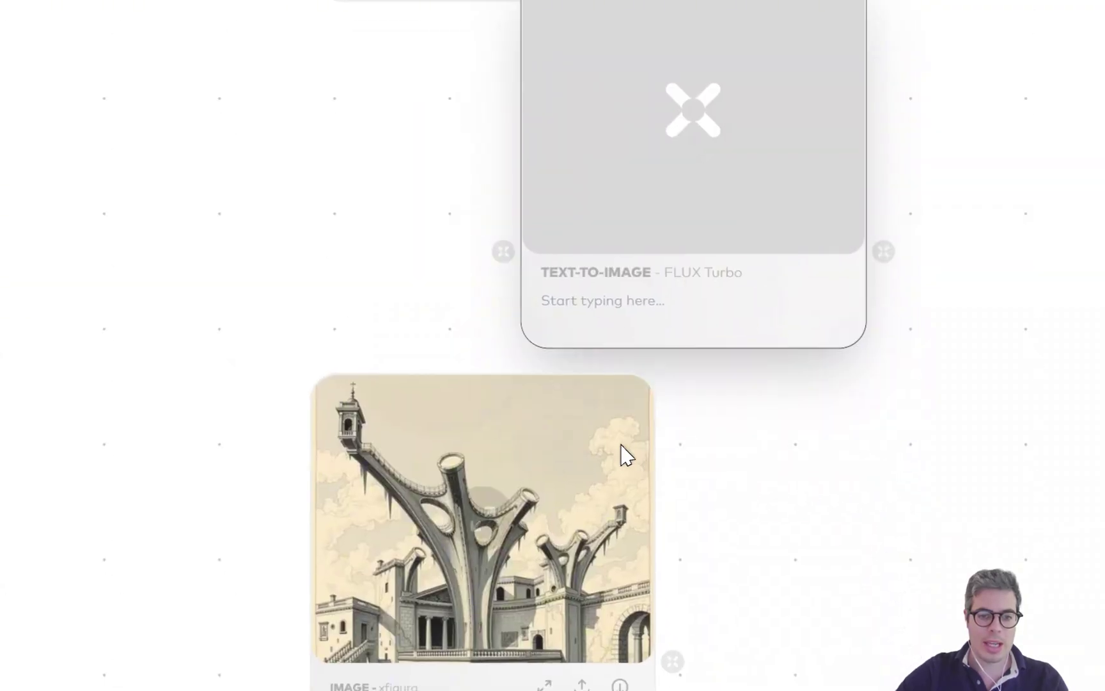
pyautogui.moveTo(619, 429); pyautogui.dragTo(622, 566)
pyautogui.moveTo(604, 273); pyautogui.dragTo(393, 326)
pyautogui.click(429, 361)
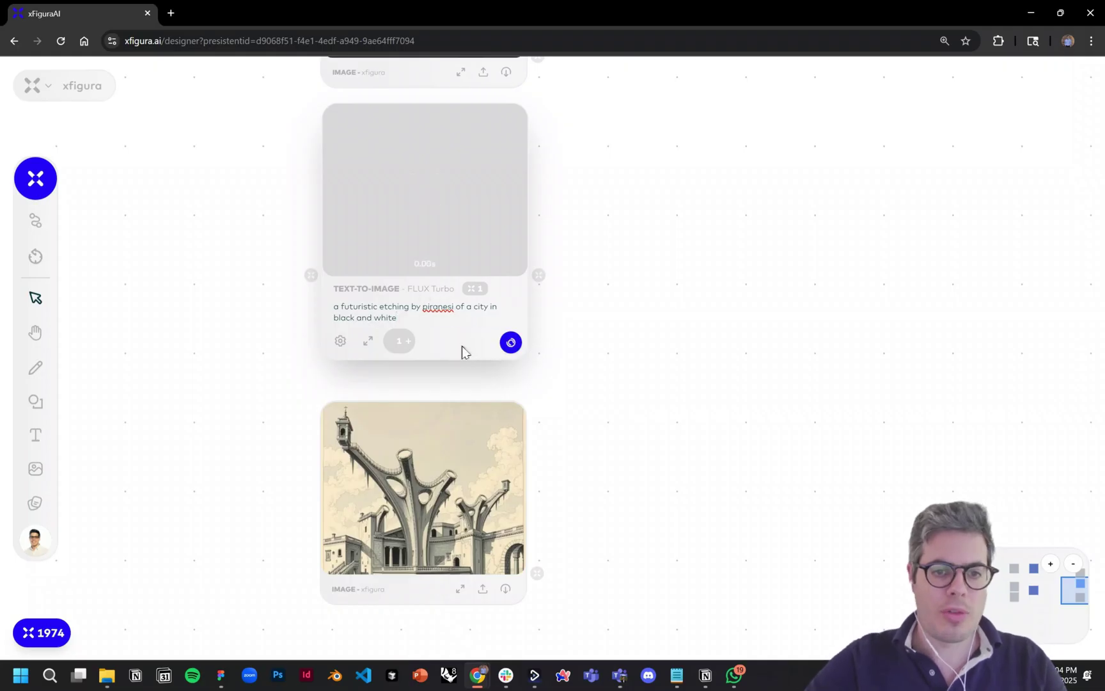
pyautogui.moveTo(569, 192); pyautogui.dragTo(518, 346)
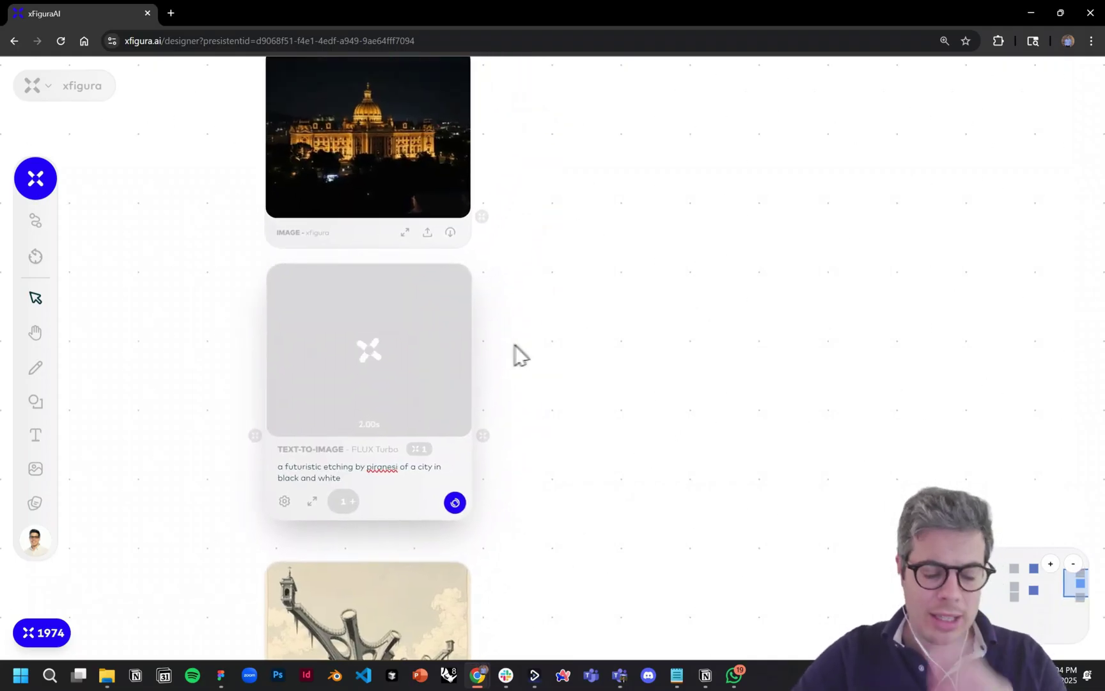
pyautogui.moveTo(520, 263); pyautogui.dragTo(513, 300)
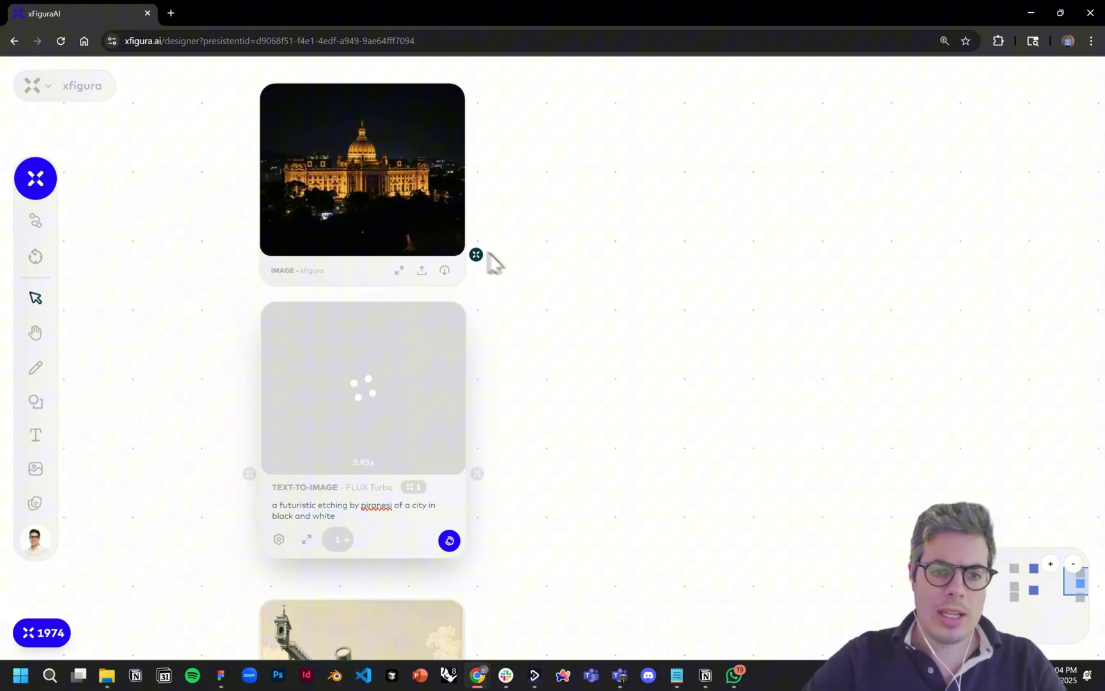
# Create an image node branching directly from the building photo's output connector.
pyautogui.moveTo(645, 290); pyautogui.dragTo(507, 291)
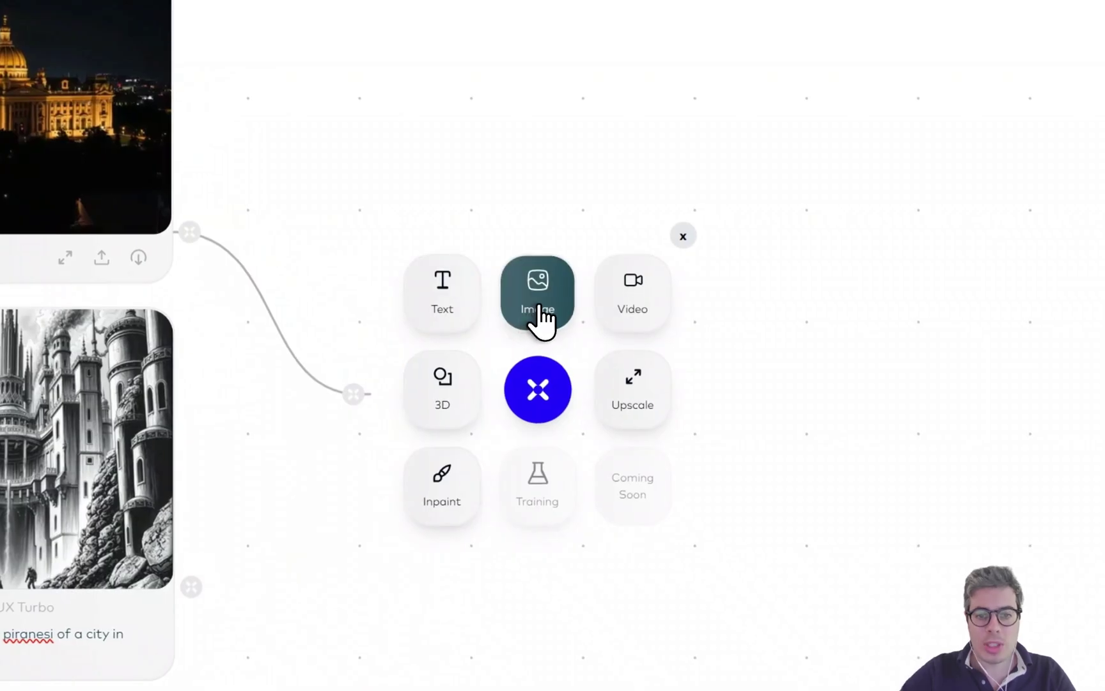
pyautogui.click(543, 316)
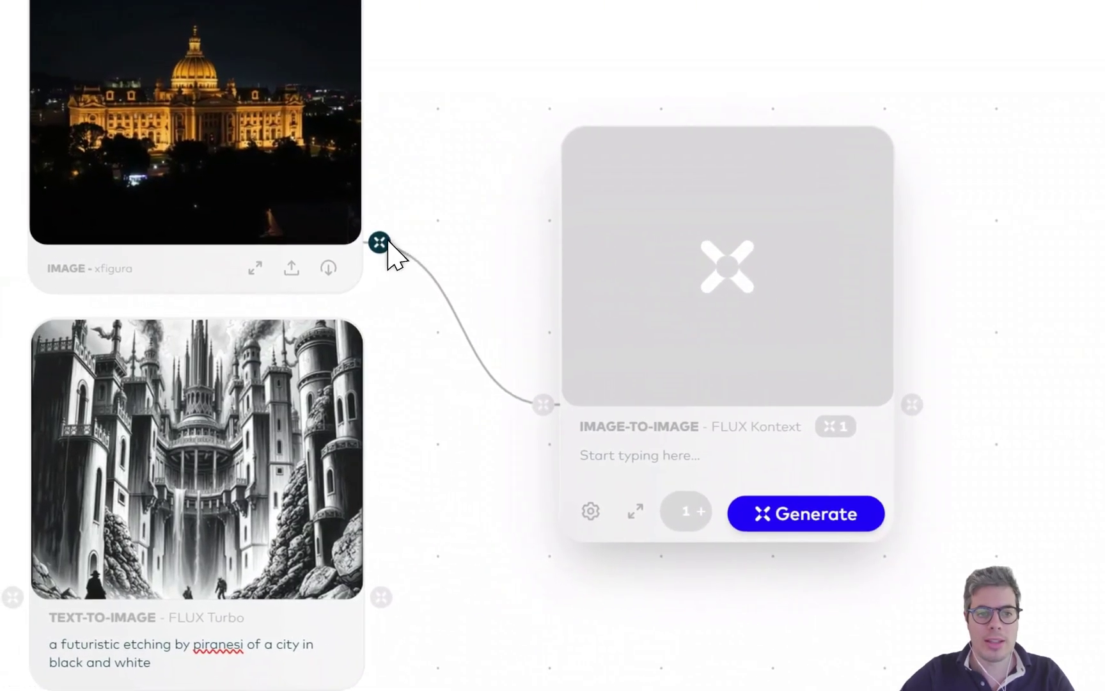
pyautogui.moveTo(190, 232); pyautogui.dragTo(316, 116)
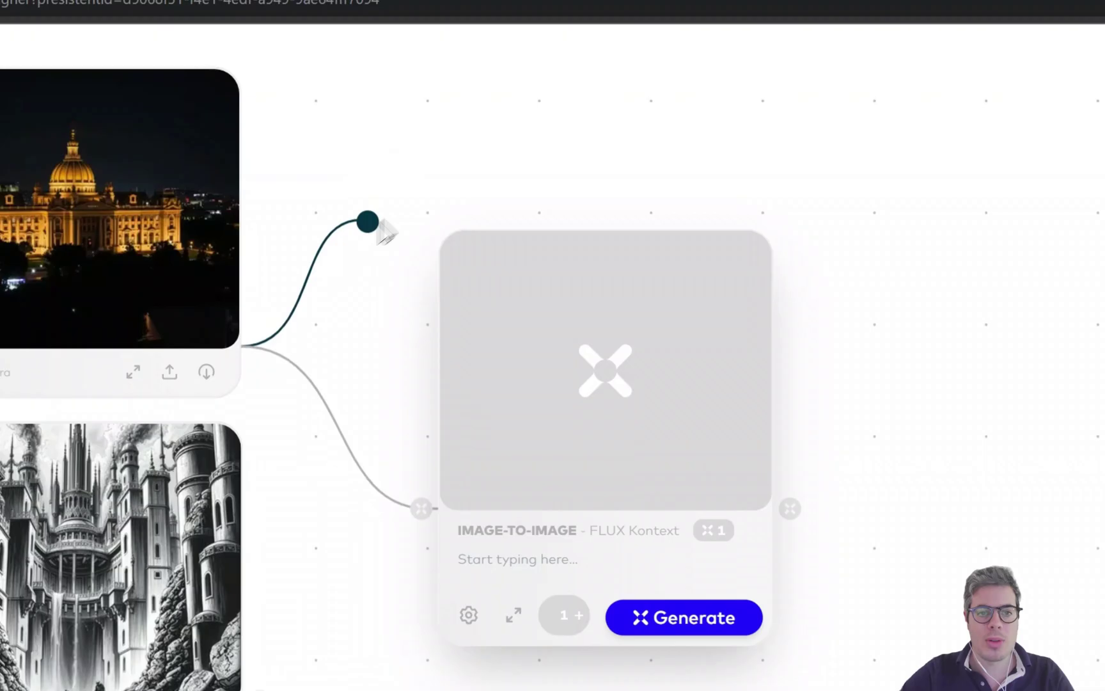
pyautogui.moveTo(381, 225); pyautogui.dragTo(480, 58)
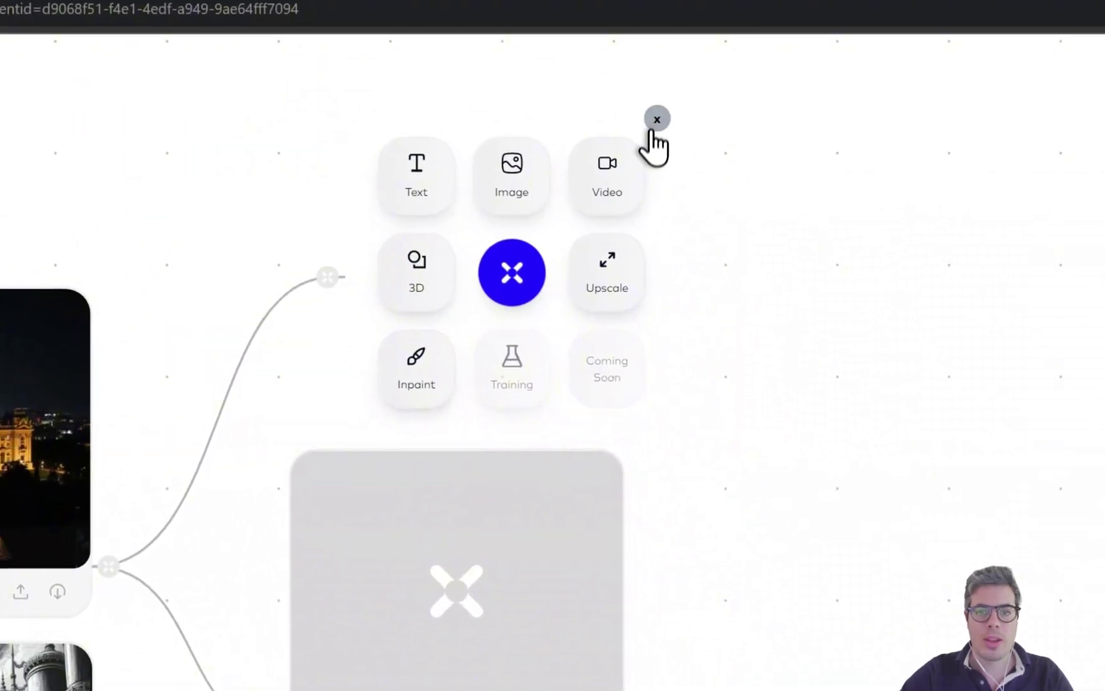
pyautogui.click(654, 127)
# Replace the branched image node with a separately added one and connect the building photo's output to its input.
pyautogui.rightClick(786, 543)
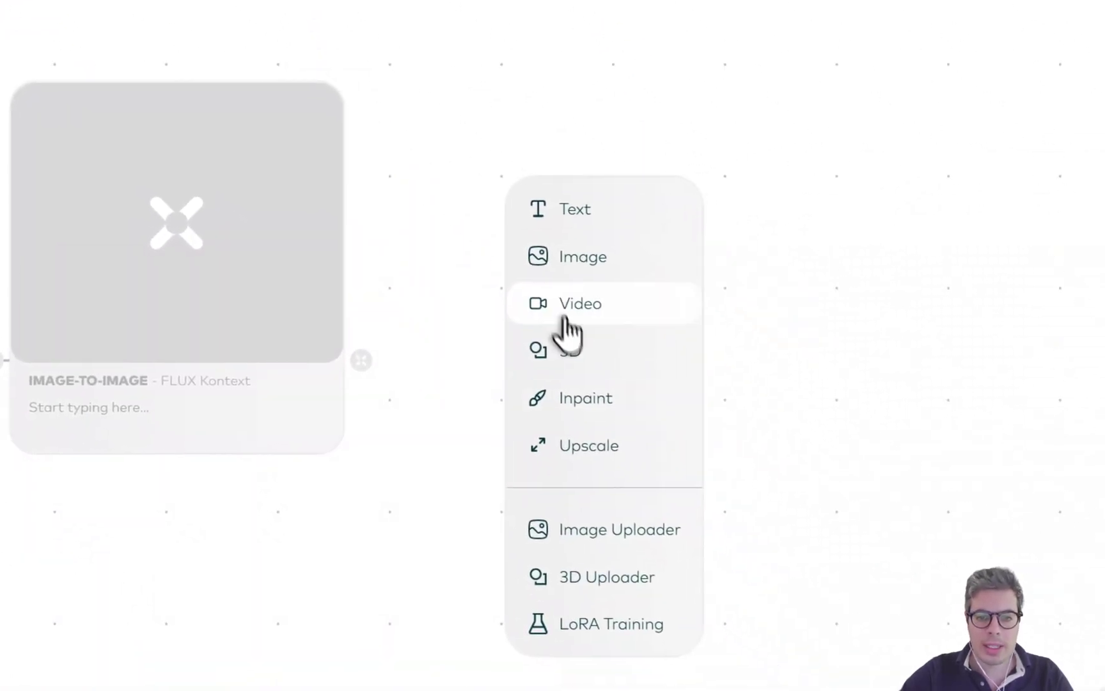
pyautogui.click(566, 257)
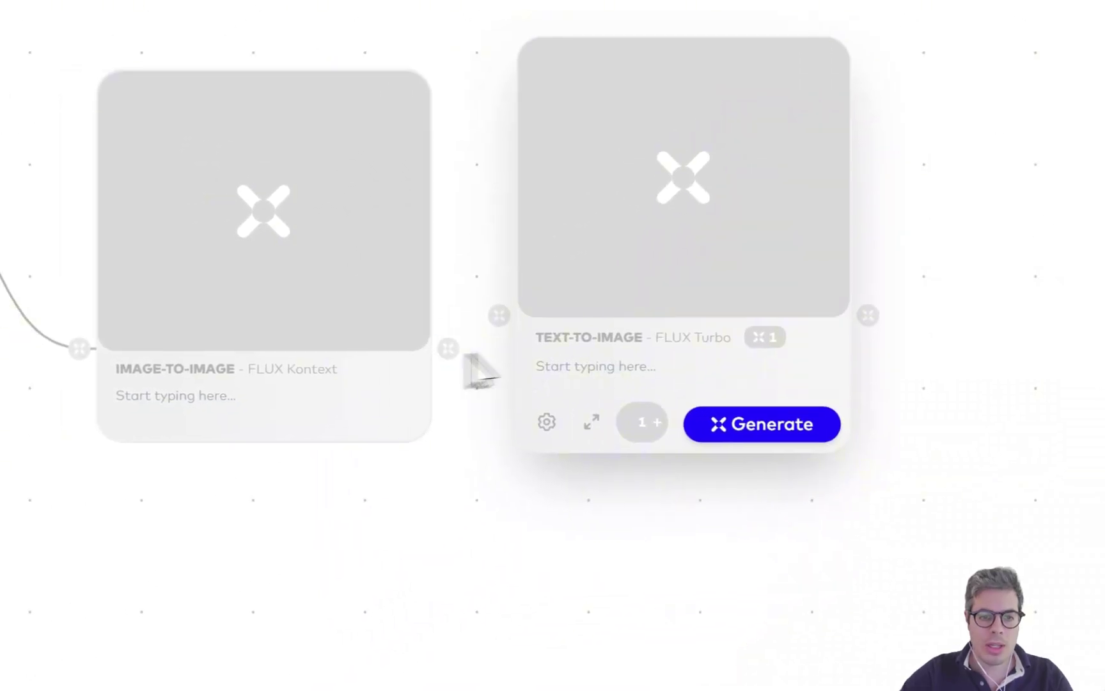
pyautogui.click(359, 366)
pyautogui.press('BackSpace')
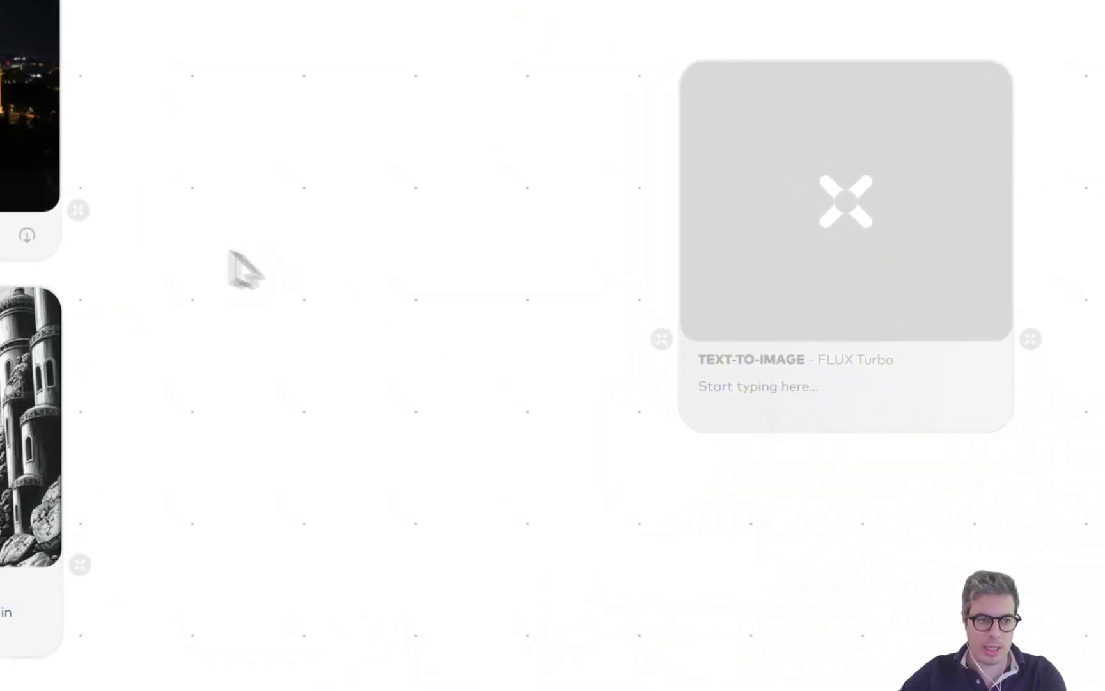
pyautogui.moveTo(82, 212); pyautogui.dragTo(663, 339)
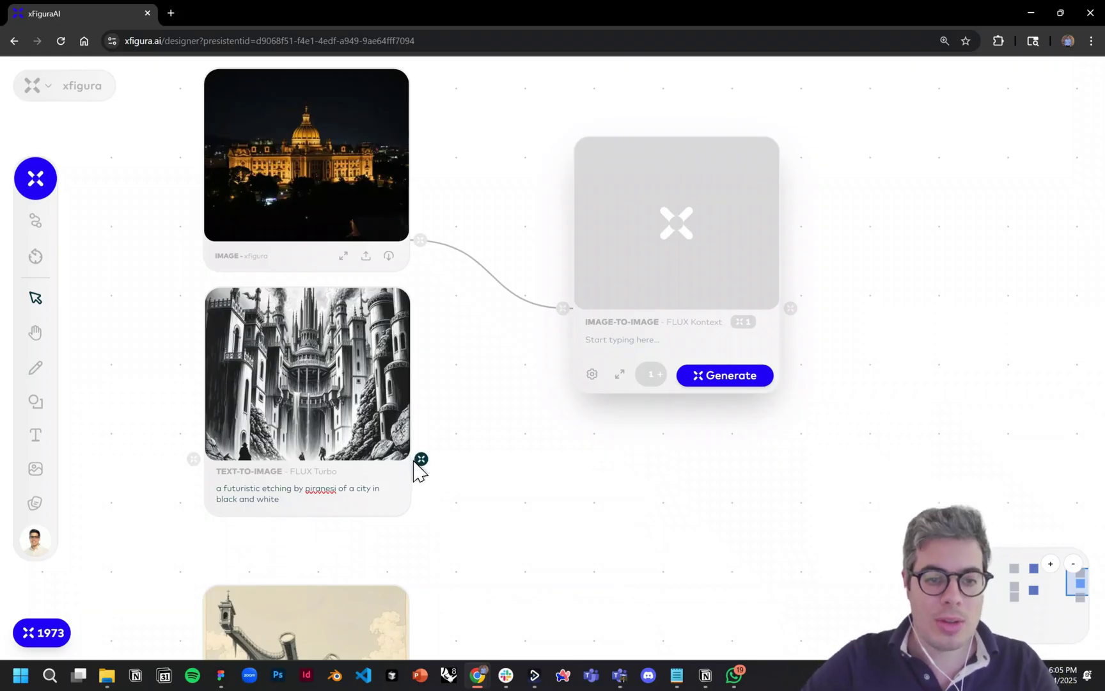
# Regenerate the futuristic city etching with the Ideogram 3.0 model and an output count of 2.
pyautogui.scroll(-2, 458, 474)
pyautogui.click(276, 402)
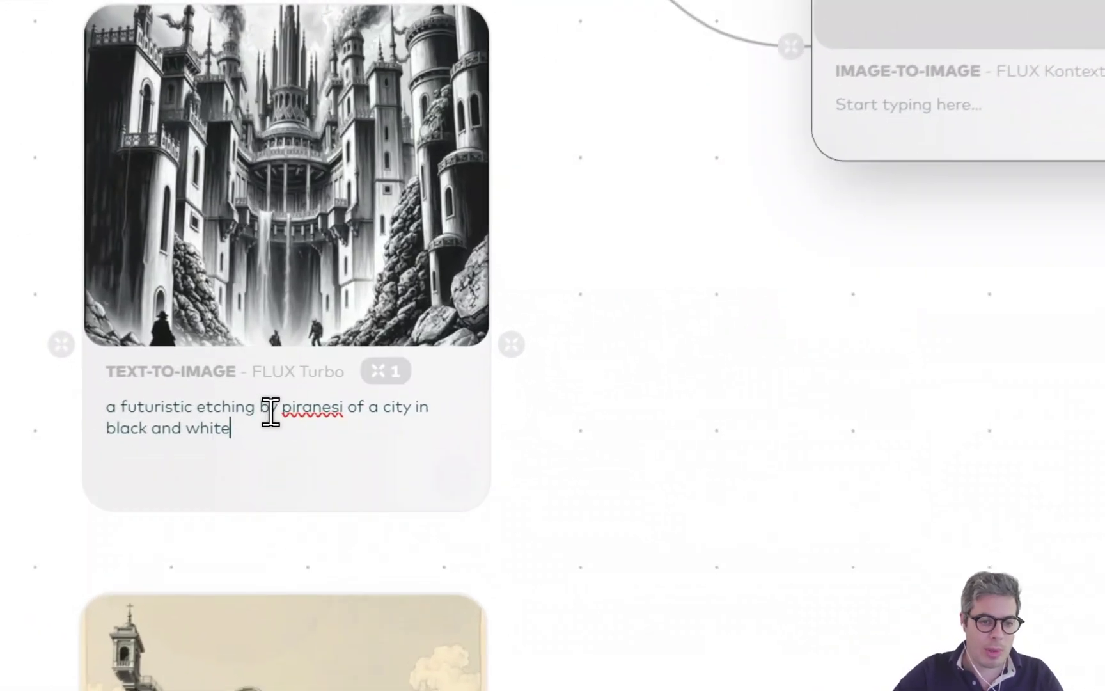
pyautogui.click(119, 474)
pyautogui.click(163, 595)
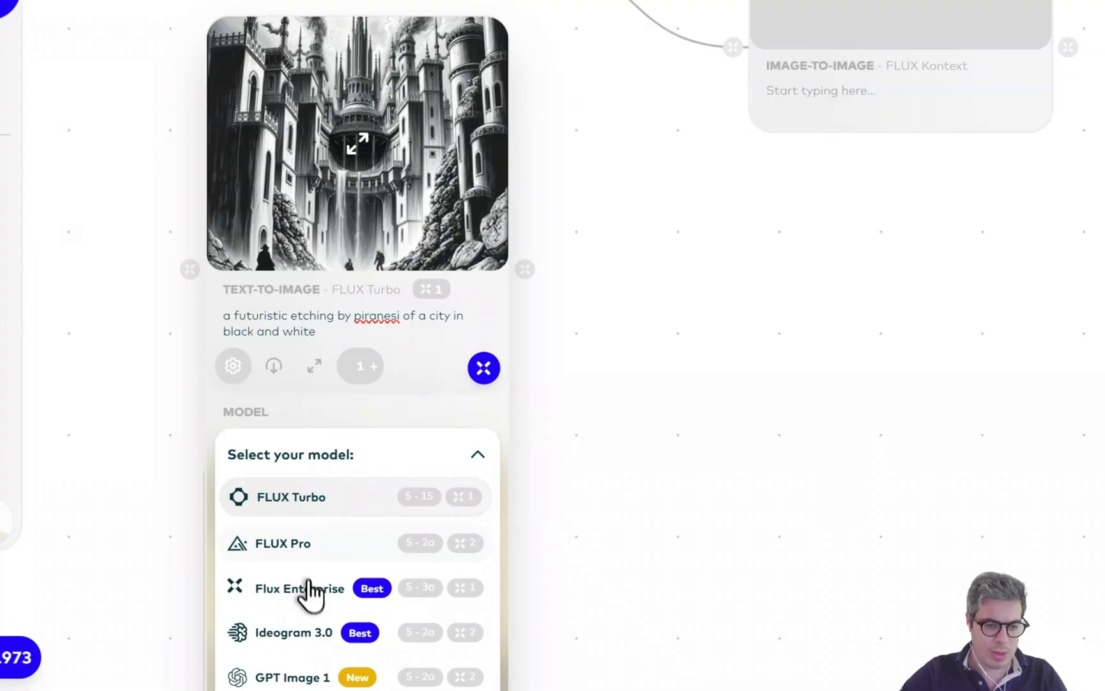
pyautogui.click(315, 636)
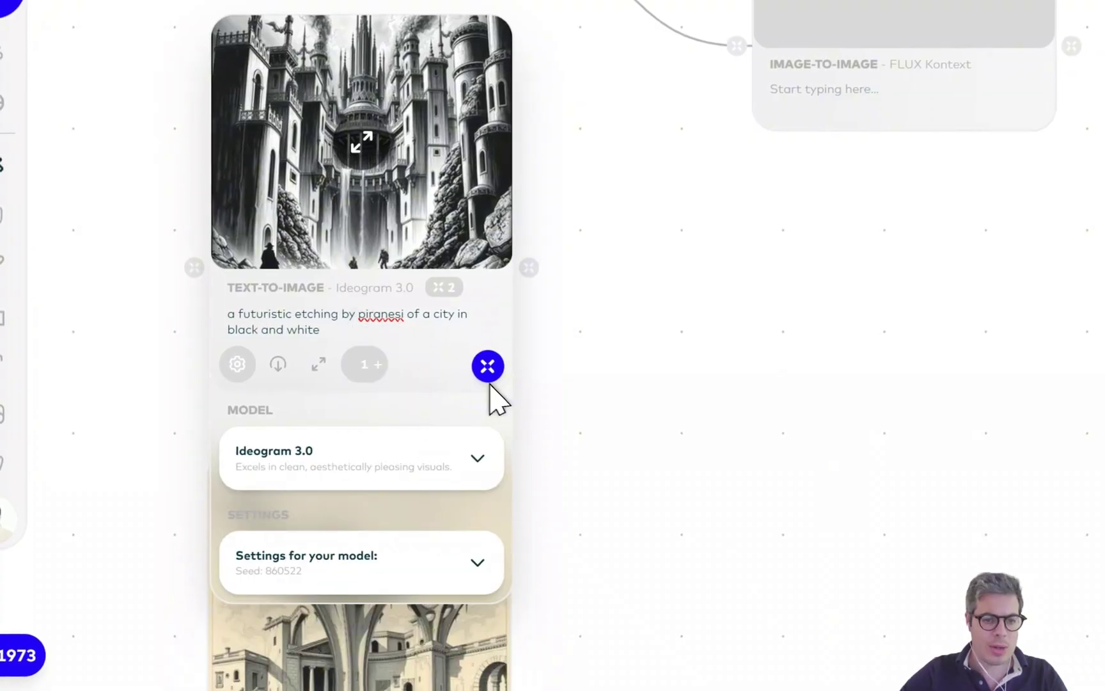
pyautogui.click(378, 366)
pyautogui.click(482, 372)
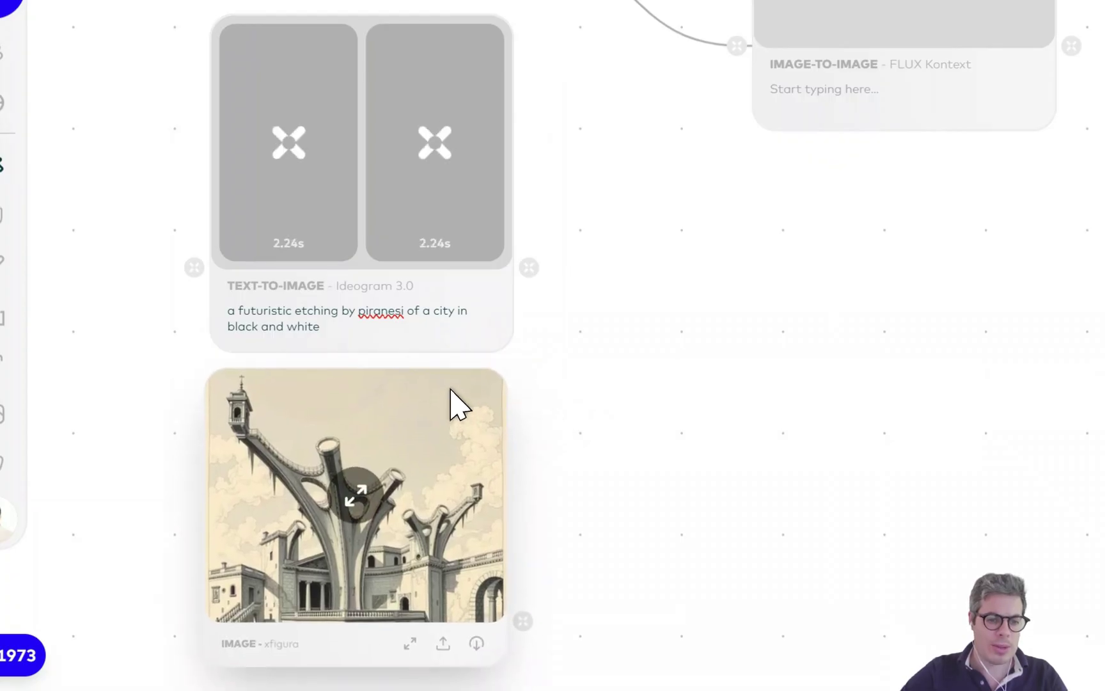
# Connect the tree-like etching's output to the input of the image-to-image node as a second source.
pyautogui.hscroll(2, 608, 410)
pyautogui.scroll(-2, 505, 477)
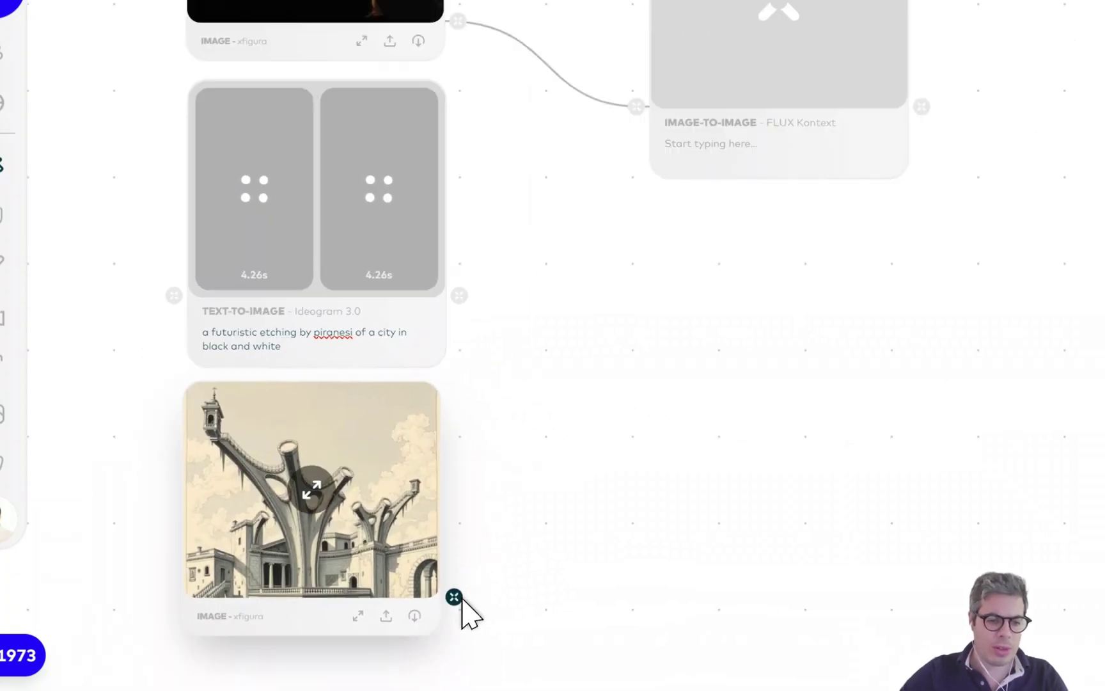
pyautogui.moveTo(534, 584); pyautogui.dragTo(637, 108)
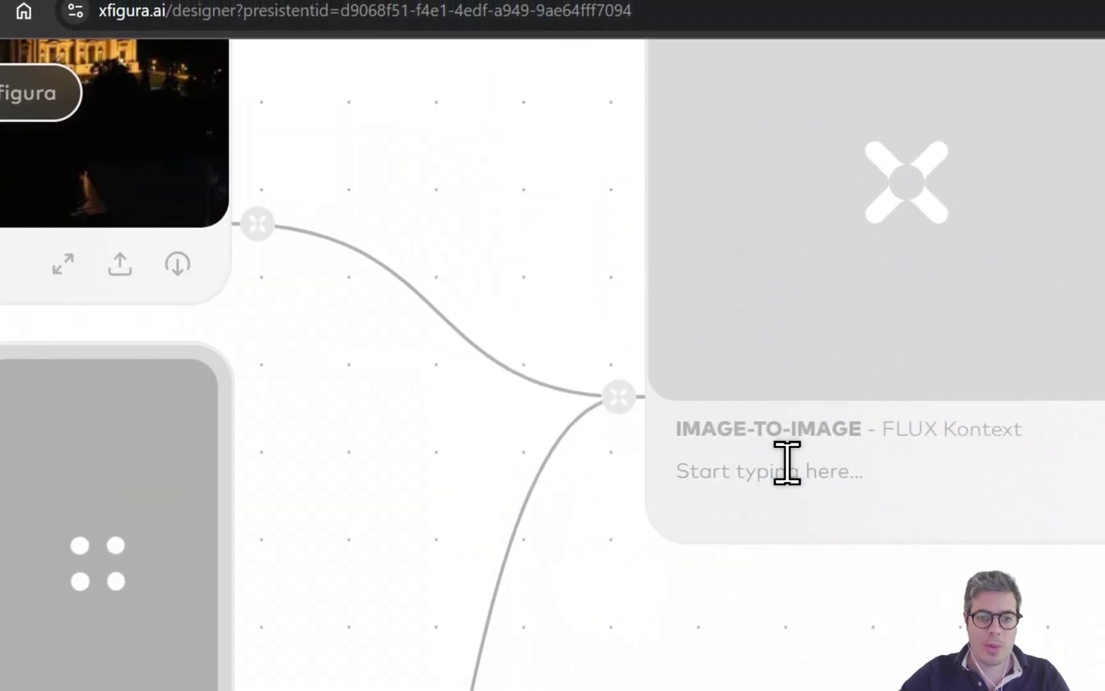
# Switch the image-to-image node's model to Magnific Mystic.
pyautogui.click(846, 348)
pyautogui.click(690, 564)
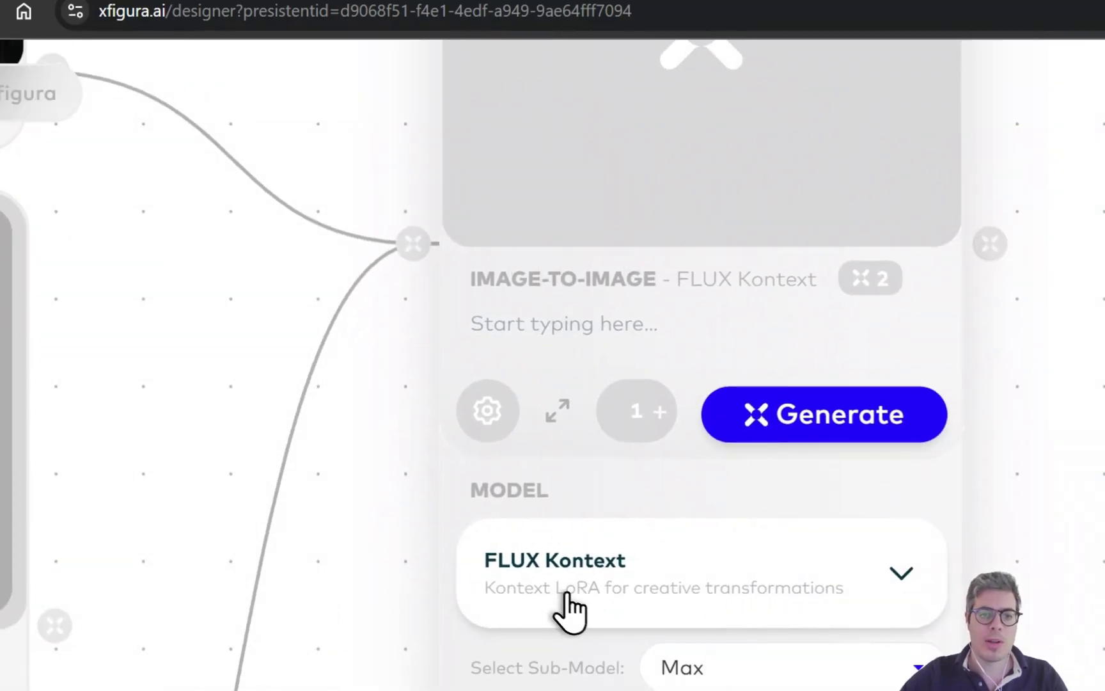
pyautogui.click(604, 571)
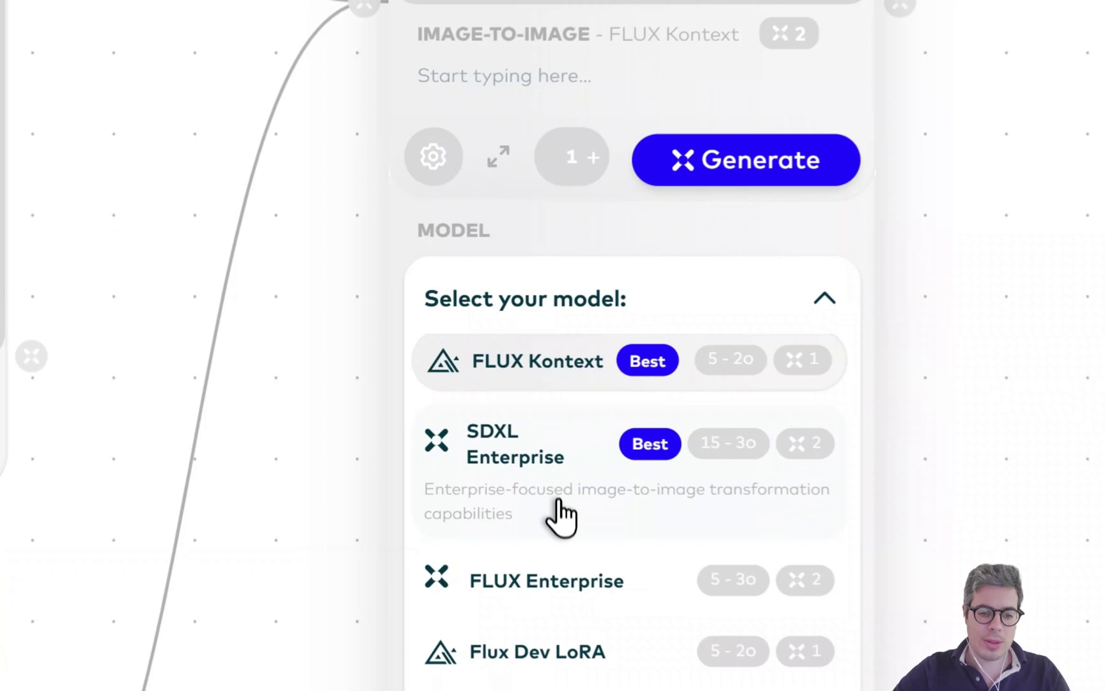
pyautogui.scroll(-5, 562, 518)
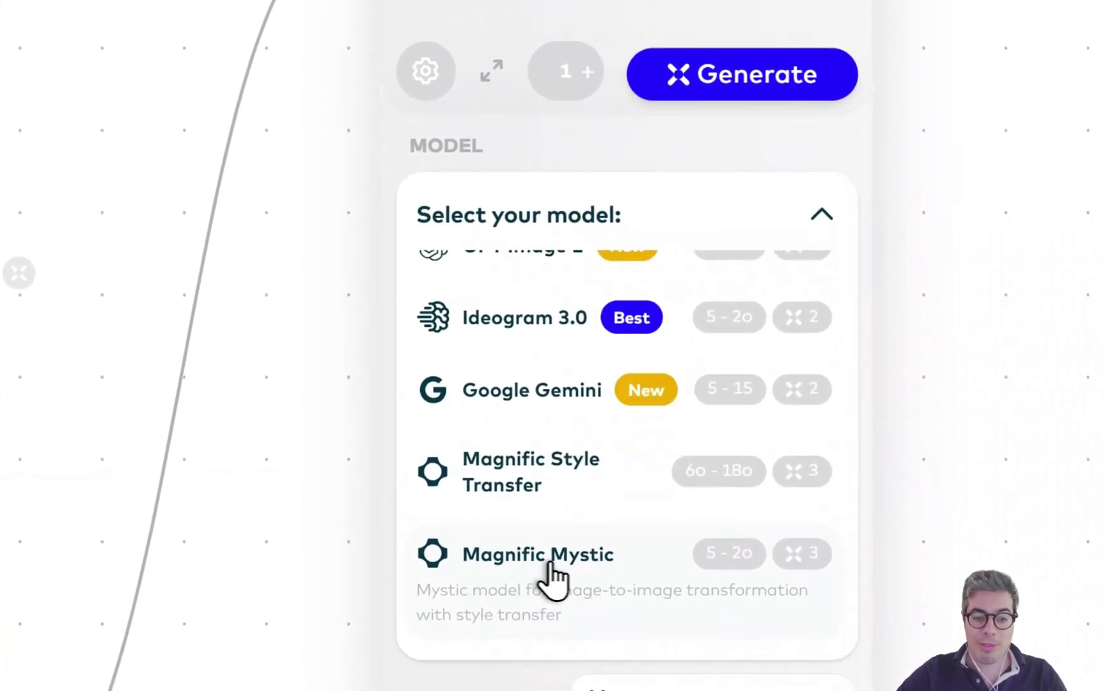
pyautogui.click(601, 575)
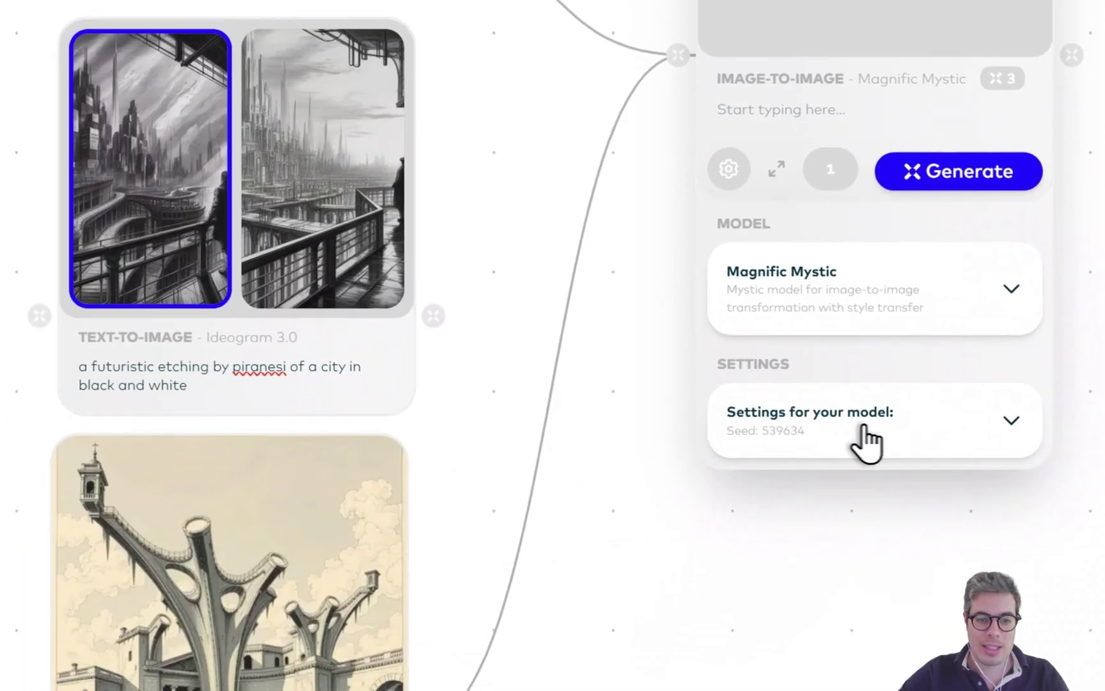
# Expand the Magnific Mystic settings, check the input and style images, and choose a scale factor of 2x.
pyautogui.click(775, 449)
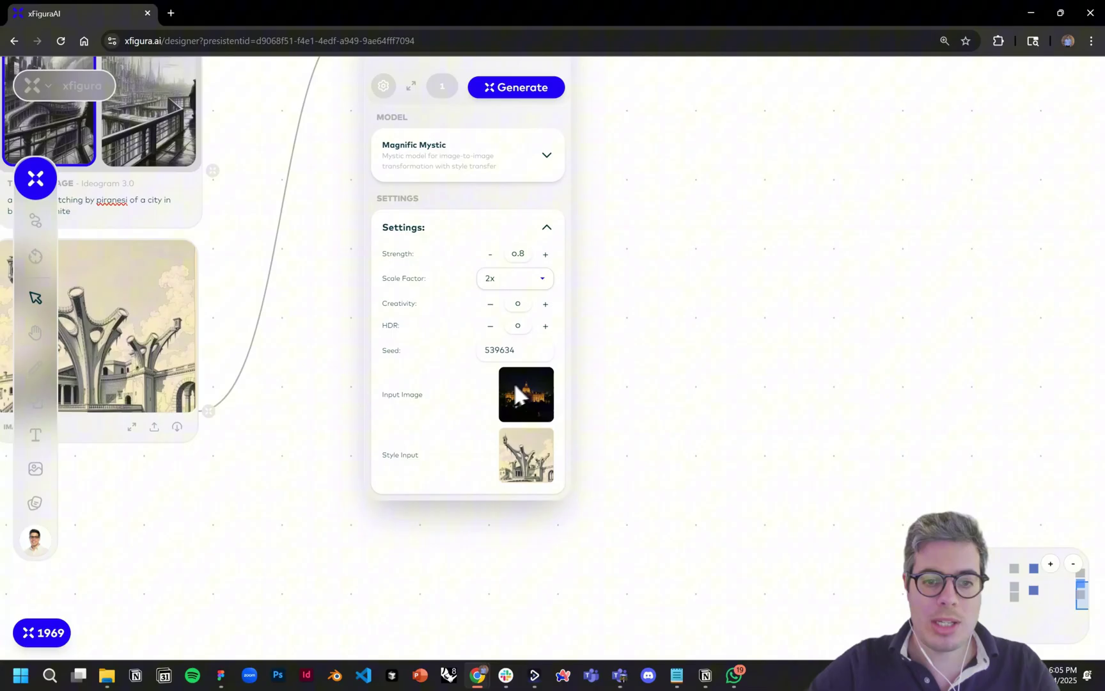
pyautogui.scroll(5, 646, 461)
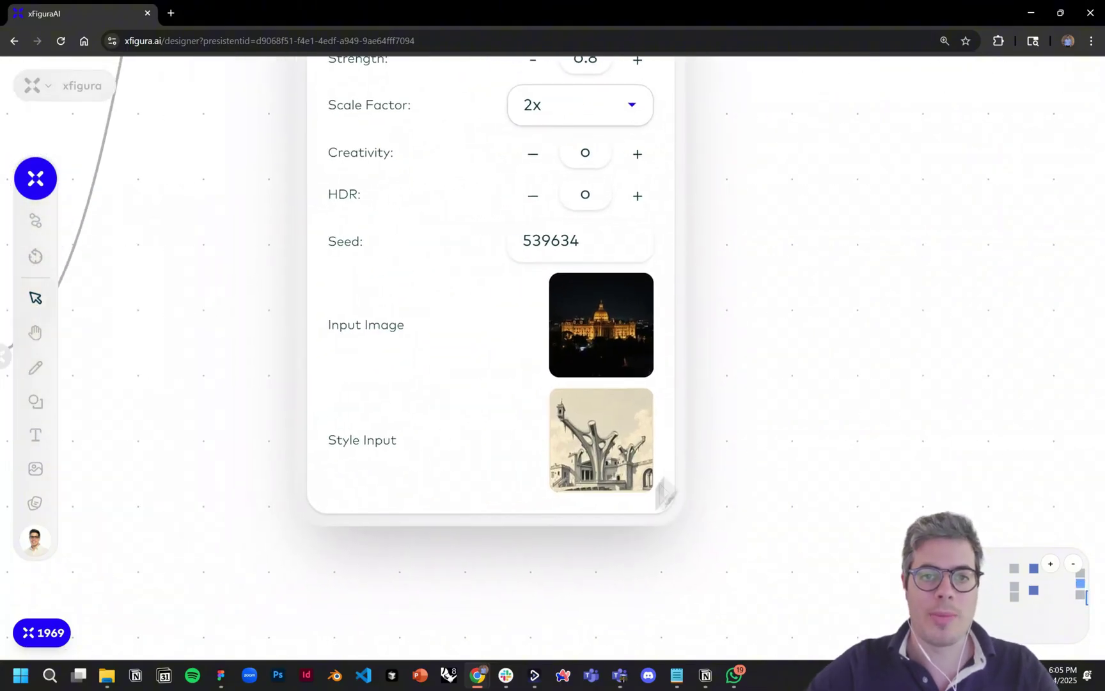
pyautogui.scroll(-1, 761, 211)
pyautogui.moveTo(758, 211); pyautogui.dragTo(773, 366)
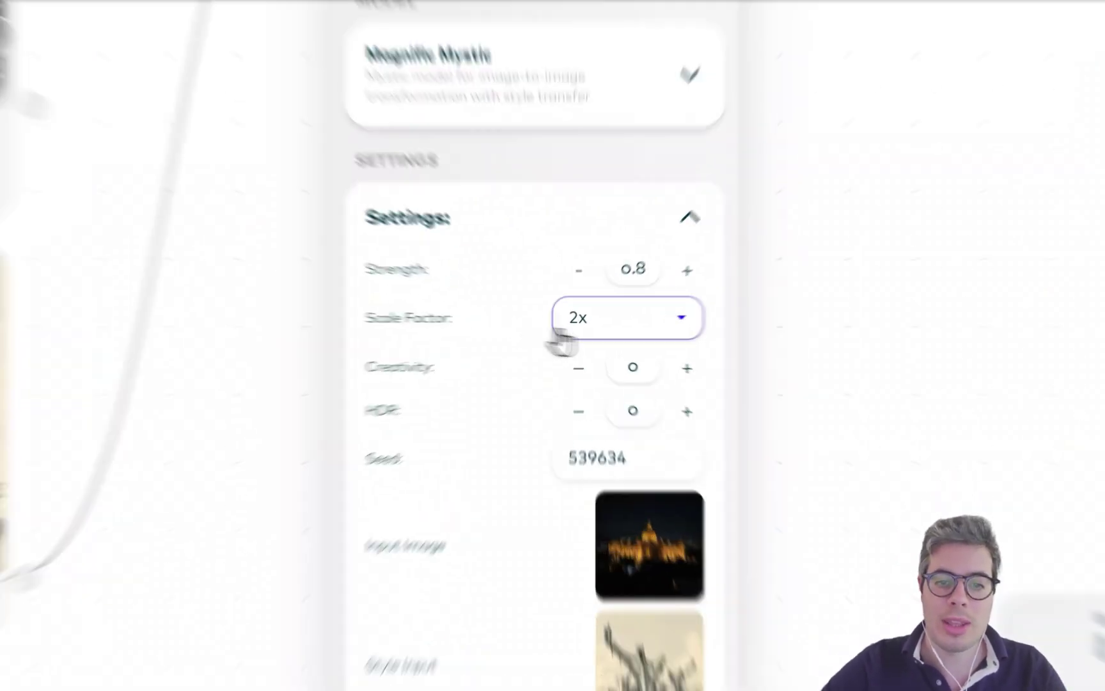
pyautogui.click(619, 321)
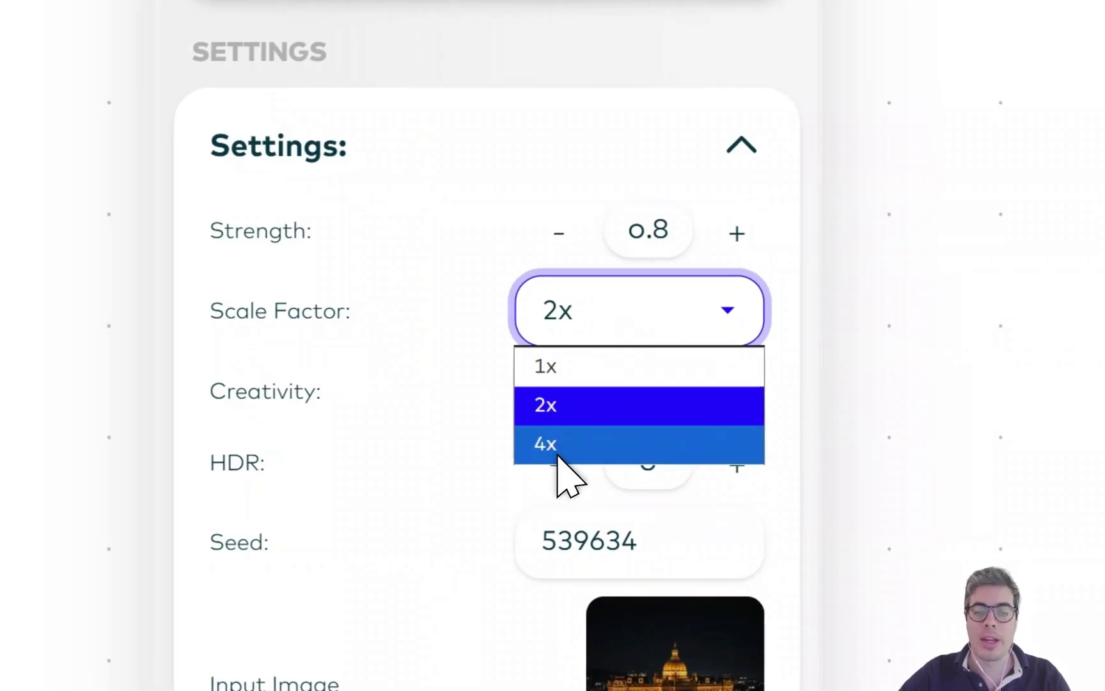
pyautogui.click(549, 407)
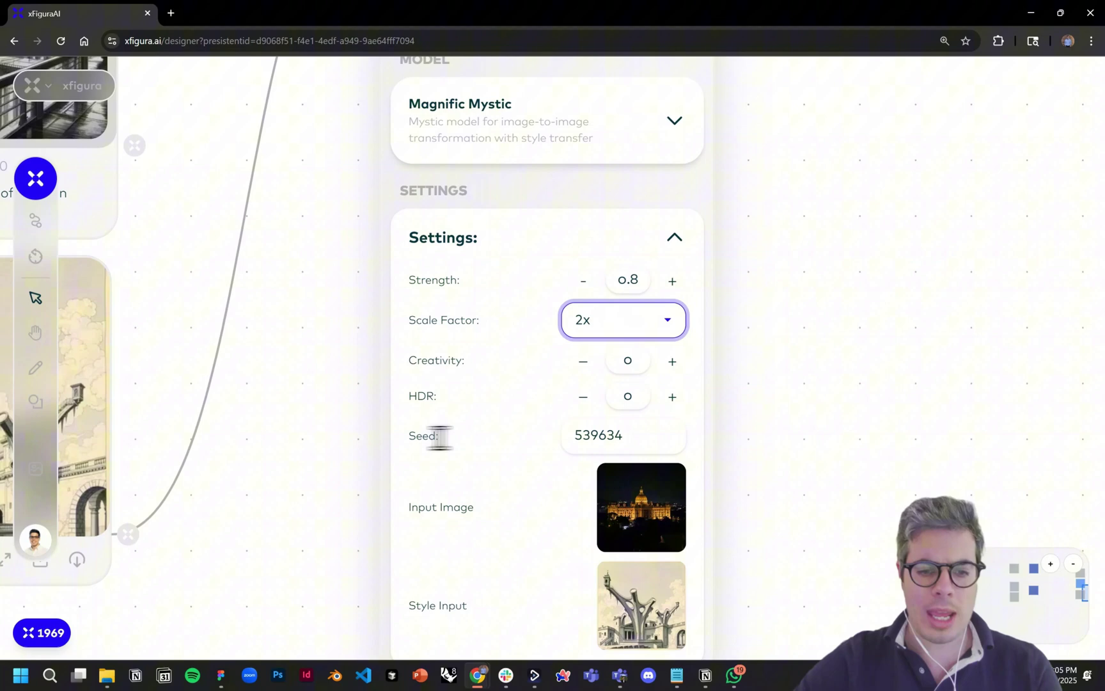
# Generate the image-to-image result with the prompt "create a high res etching image of a building inspired by this etching by piranesi".
pyautogui.click(822, 390)
pyautogui.scroll(-4, 802, 388)
pyautogui.scroll(3, 703, 345)
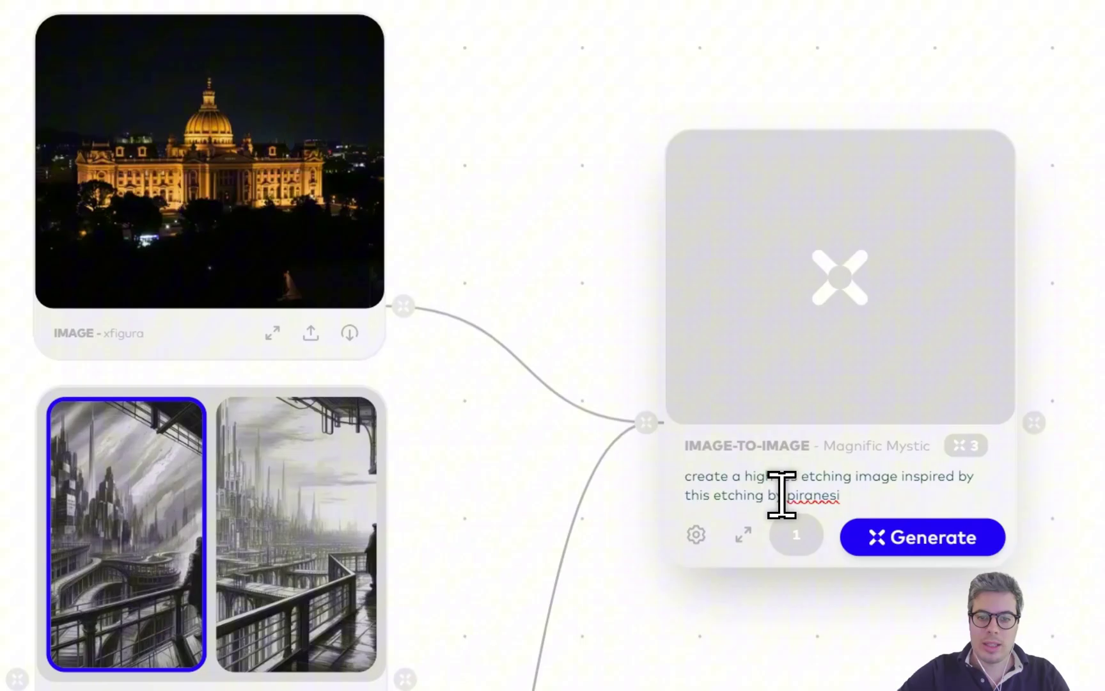
pyautogui.click(889, 476)
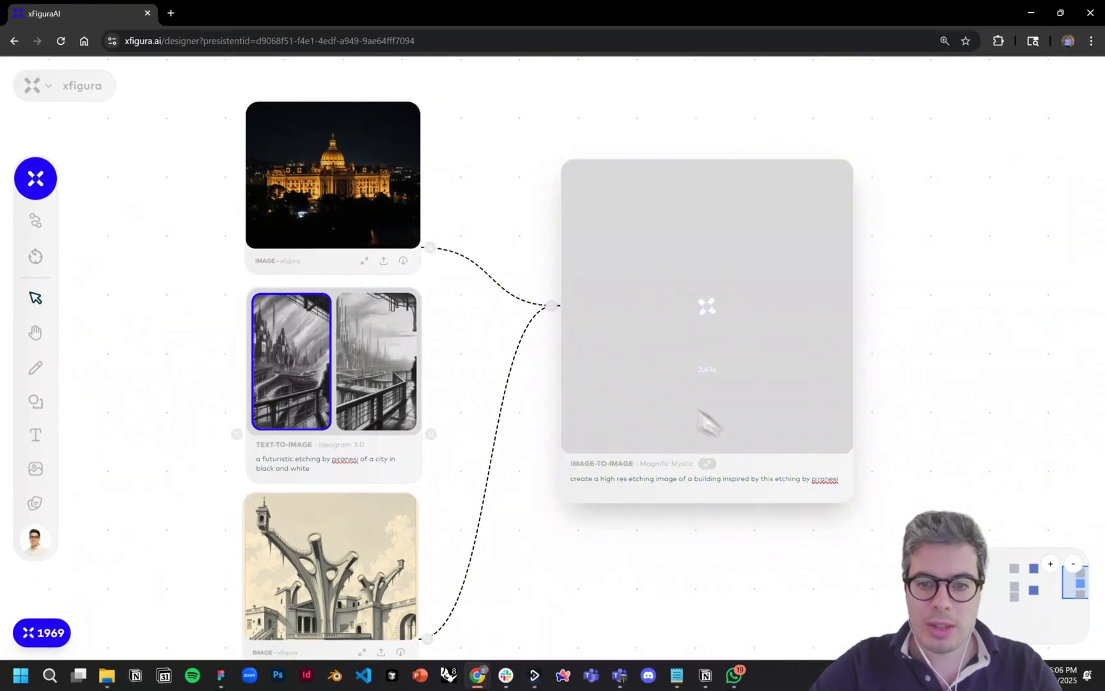
pyautogui.moveTo(721, 561); pyautogui.dragTo(690, 509)
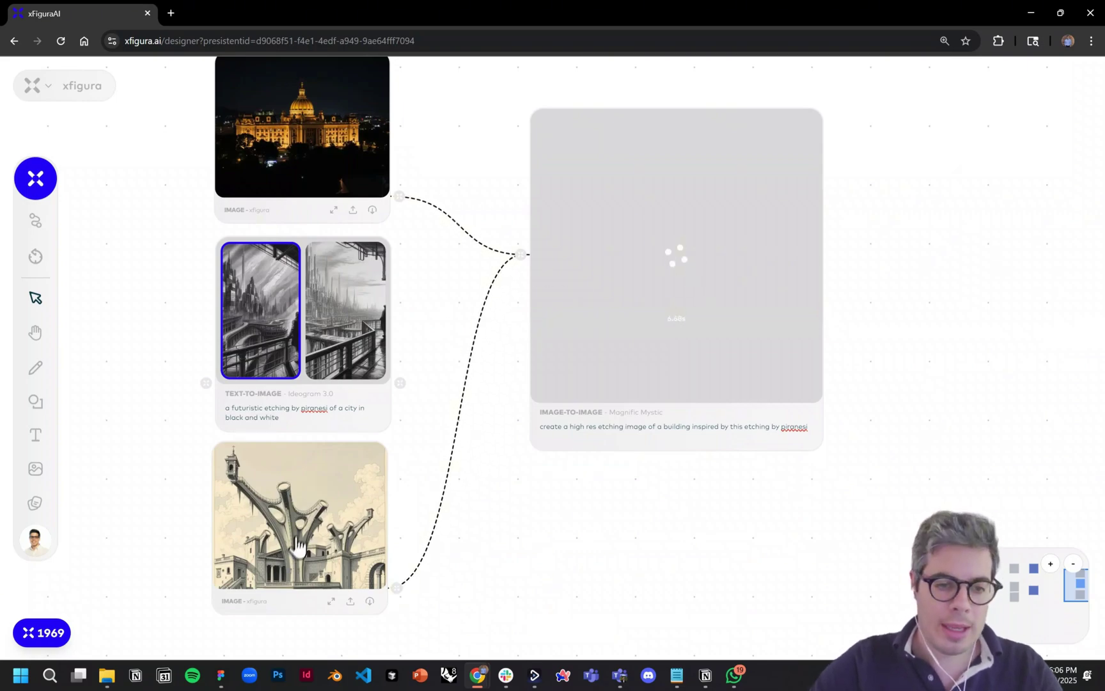
# View both futuristic city etchings enlarged, one after the other, and close the viewer.
pyautogui.moveTo(264, 317)
pyautogui.click(114, 269)
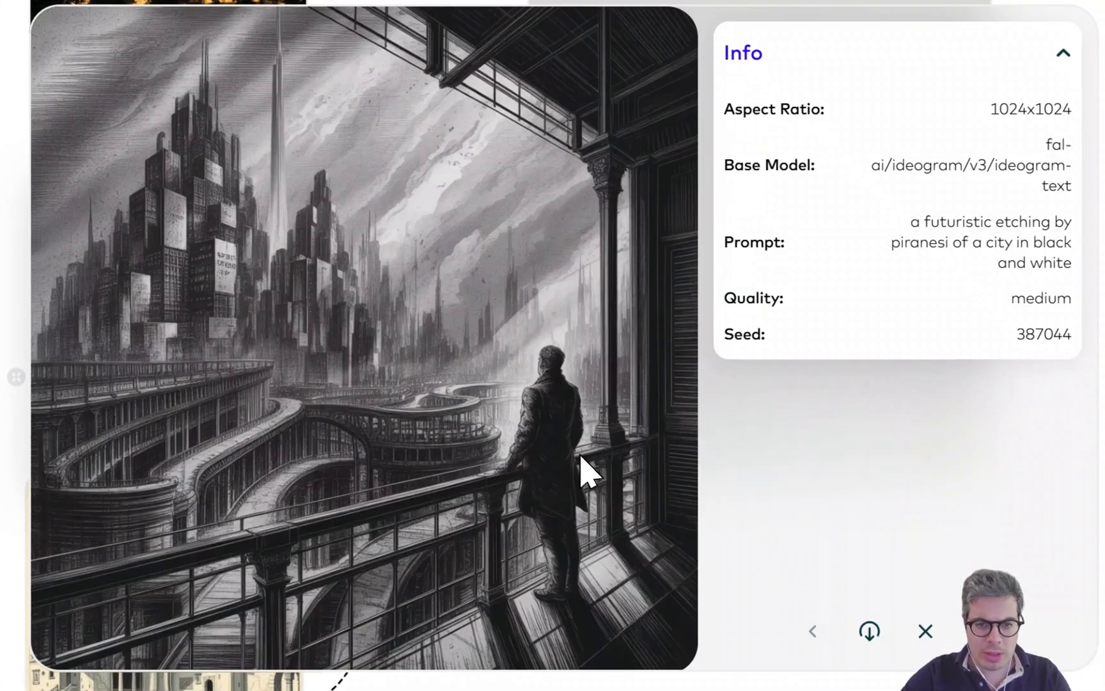
pyautogui.press('Right')
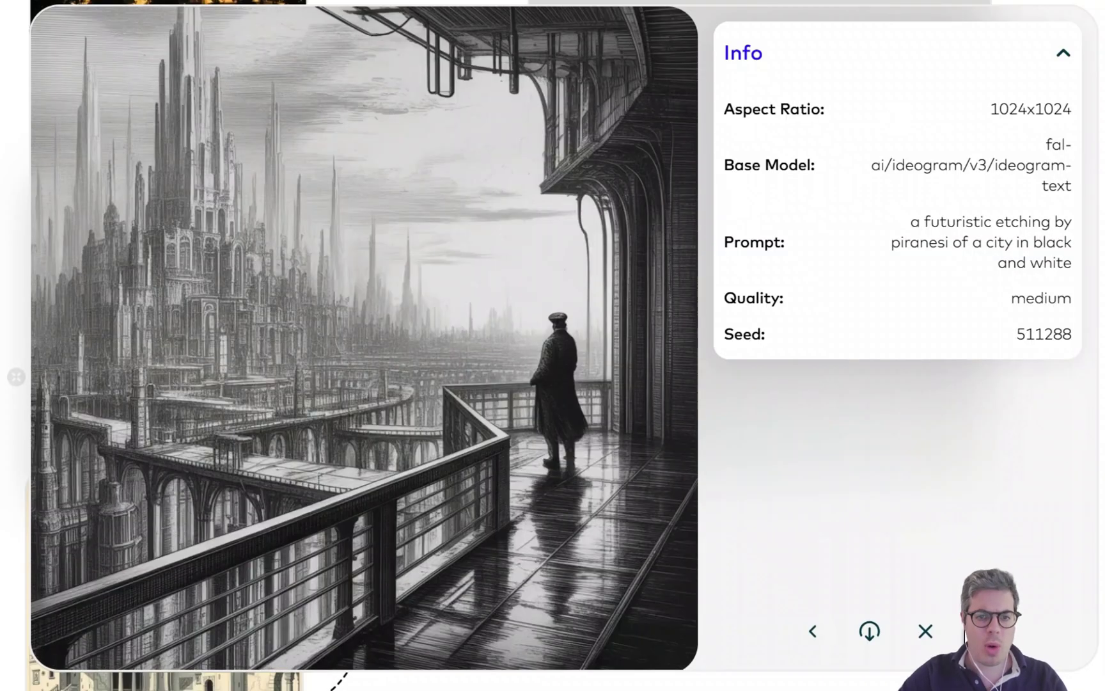
pyautogui.click(927, 633)
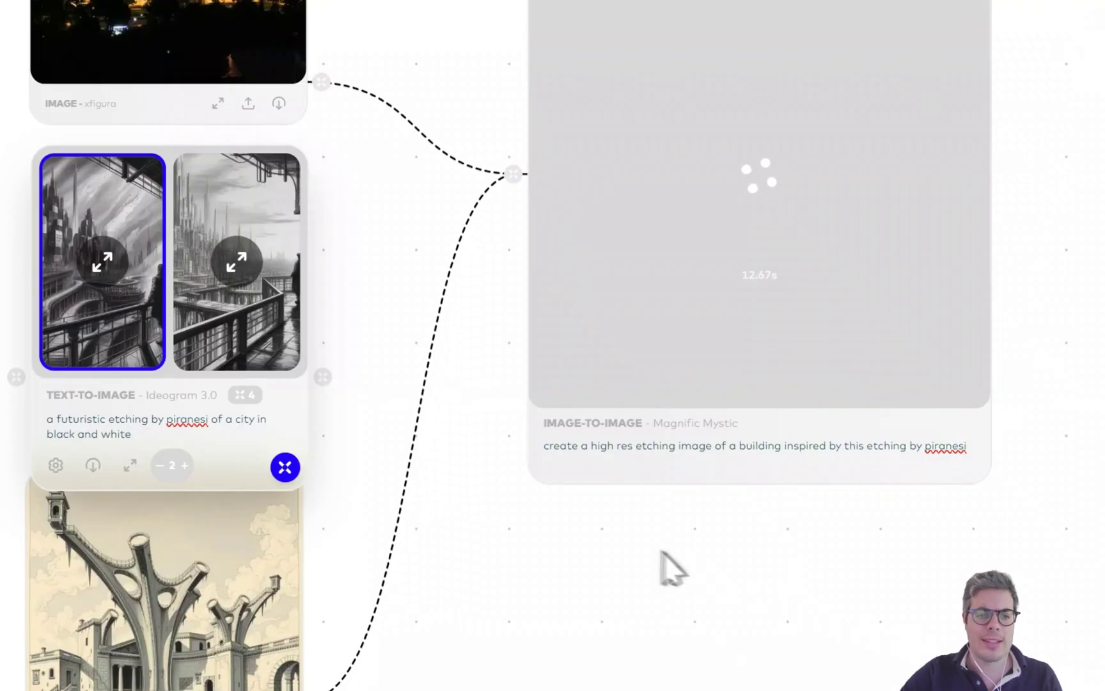
# Copy the prompt "a futuristic etching by piranesi of a city in black and white" into a new text-to-text node and generate its text.
pyautogui.doubleClick(381, 436)
pyautogui.tripleClick(381, 437)
pyautogui.hotkey('ctrl', 'c')
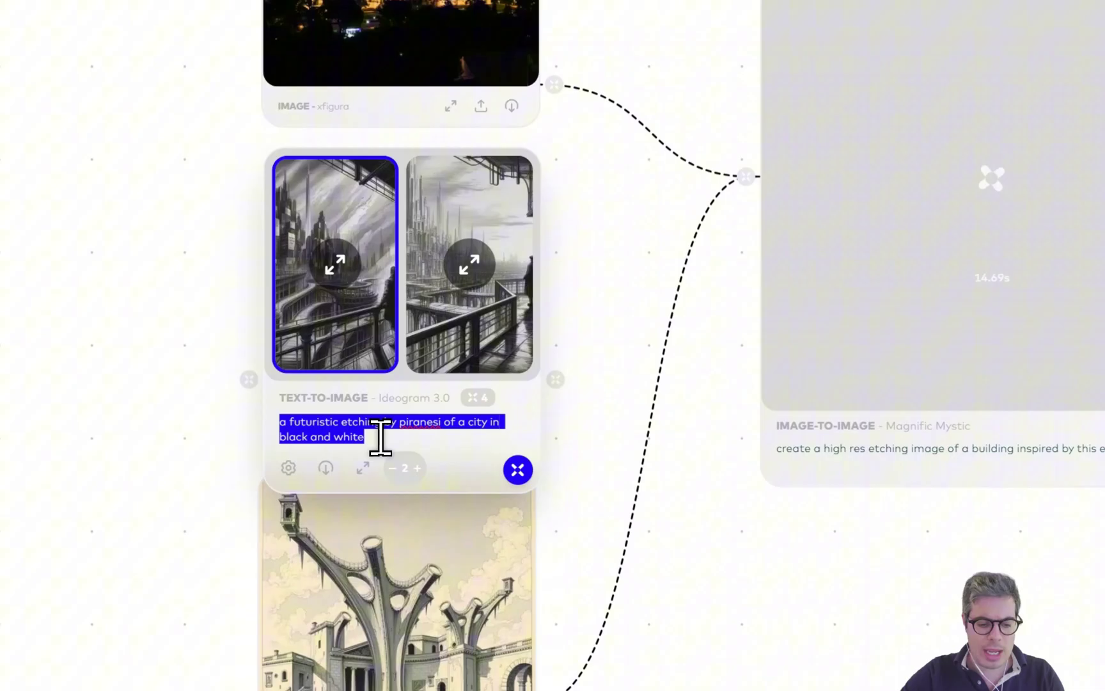
pyautogui.click(37, 332)
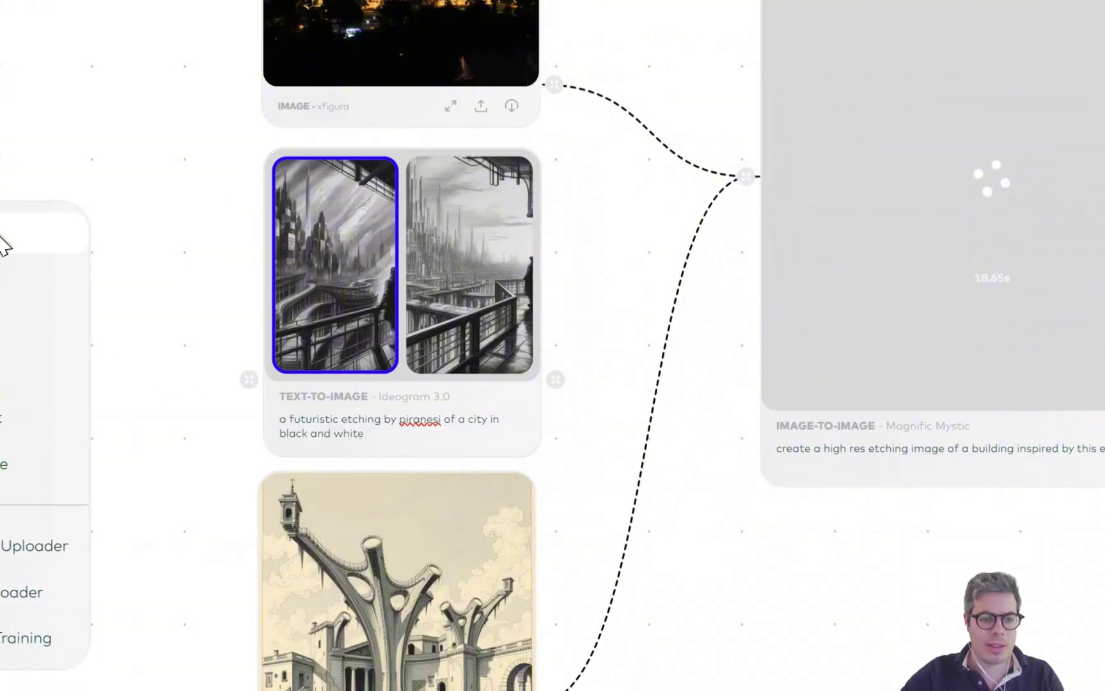
pyautogui.click(7, 239)
pyautogui.moveTo(578, 448); pyautogui.dragTo(22, 371)
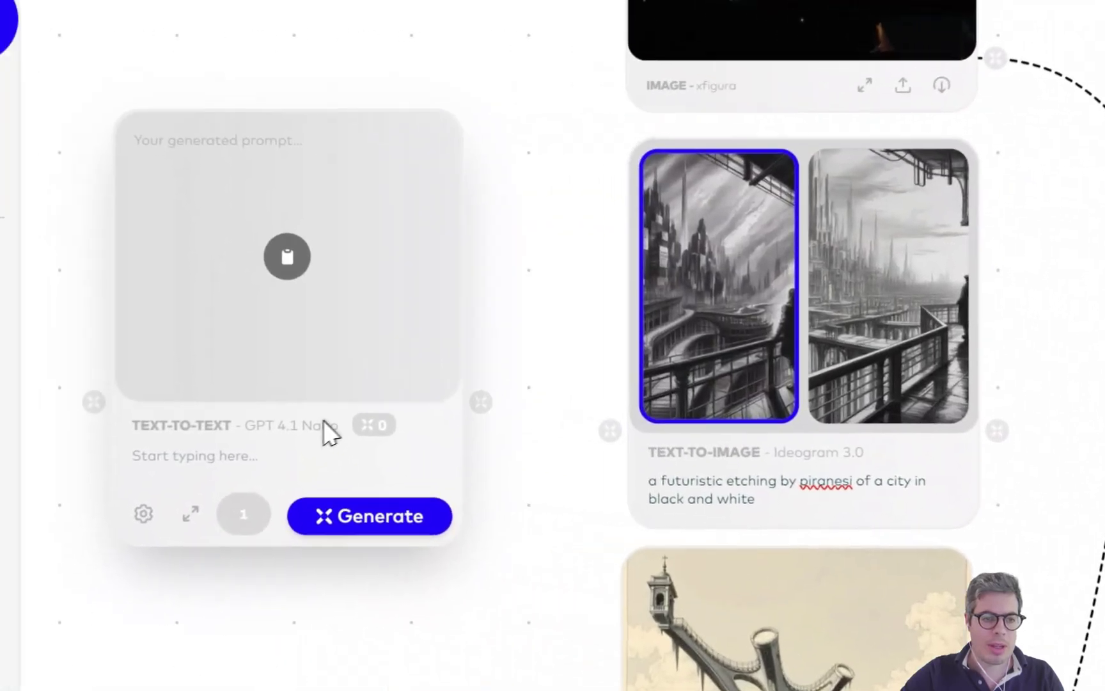
pyautogui.click(280, 451)
pyautogui.hotkey('ctrl', 'v')
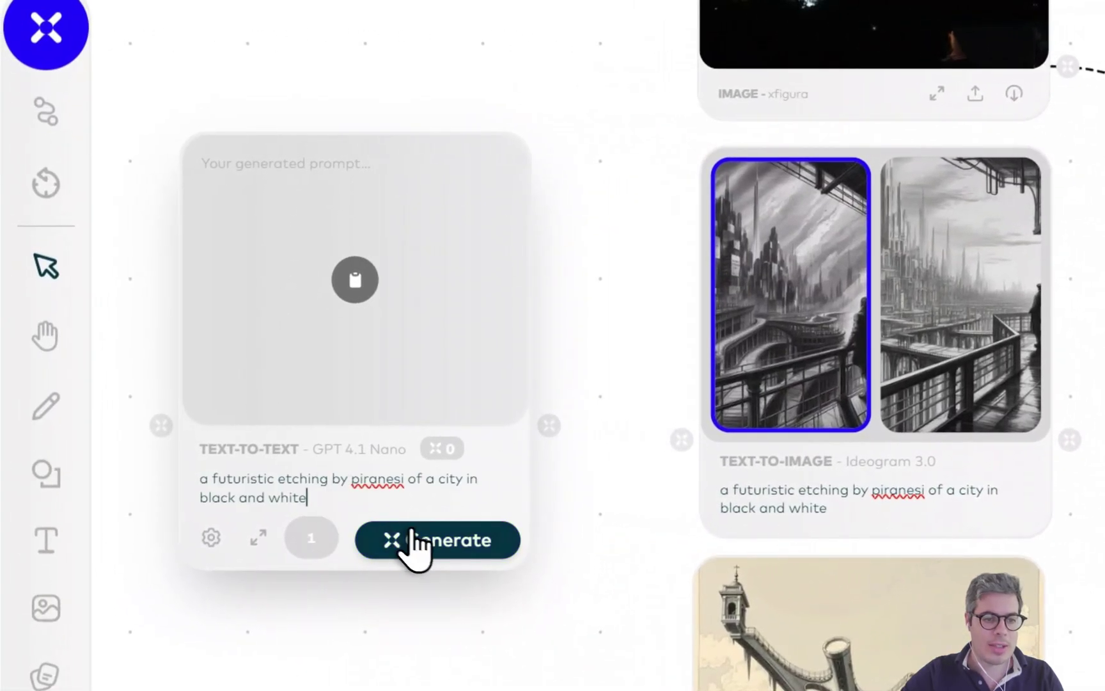
pyautogui.click(345, 524)
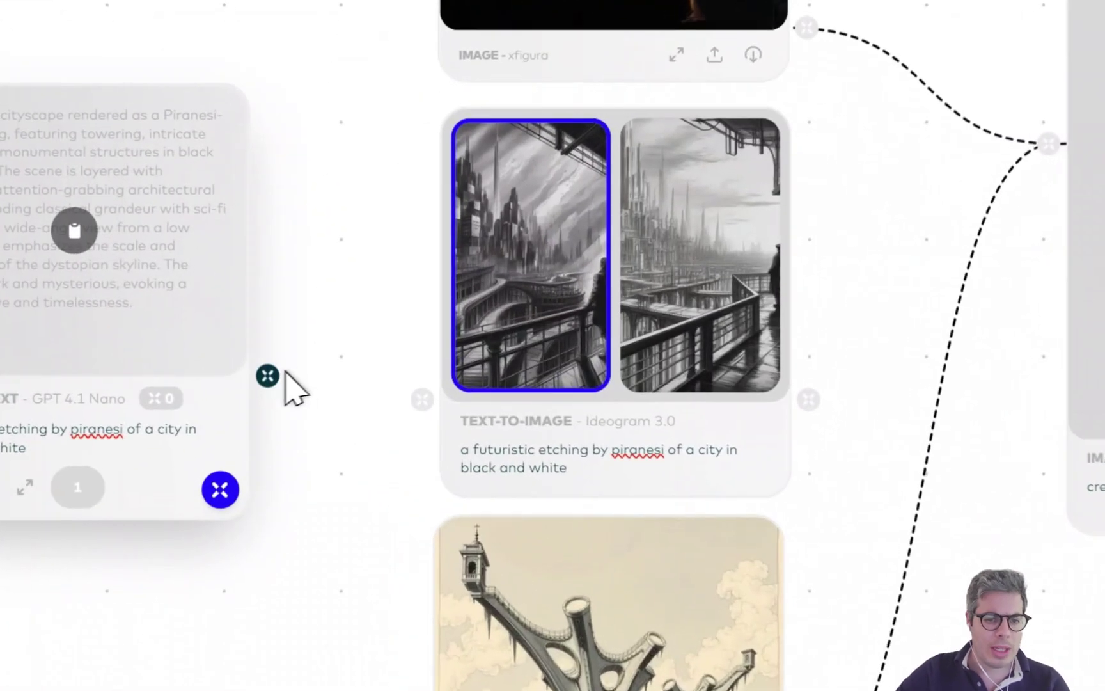
# Connect the text-to-text node's output to the city etching node and regenerate that etching with the FLUX Pro model.
pyautogui.moveTo(275, 373); pyautogui.dragTo(354, 385)
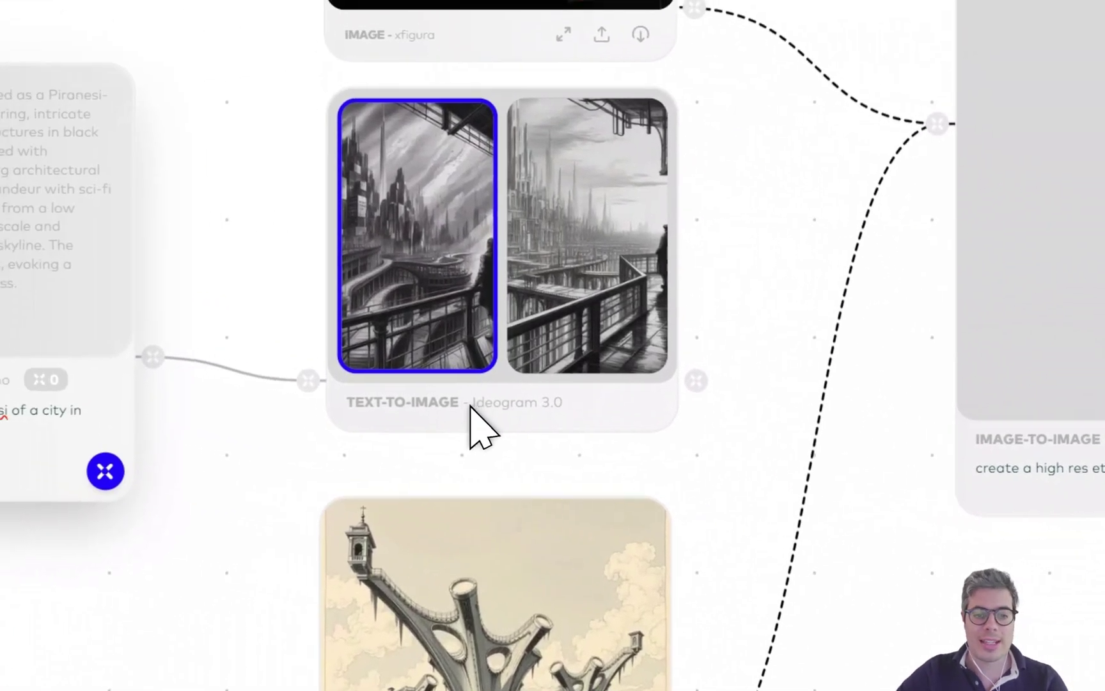
pyautogui.click(357, 383)
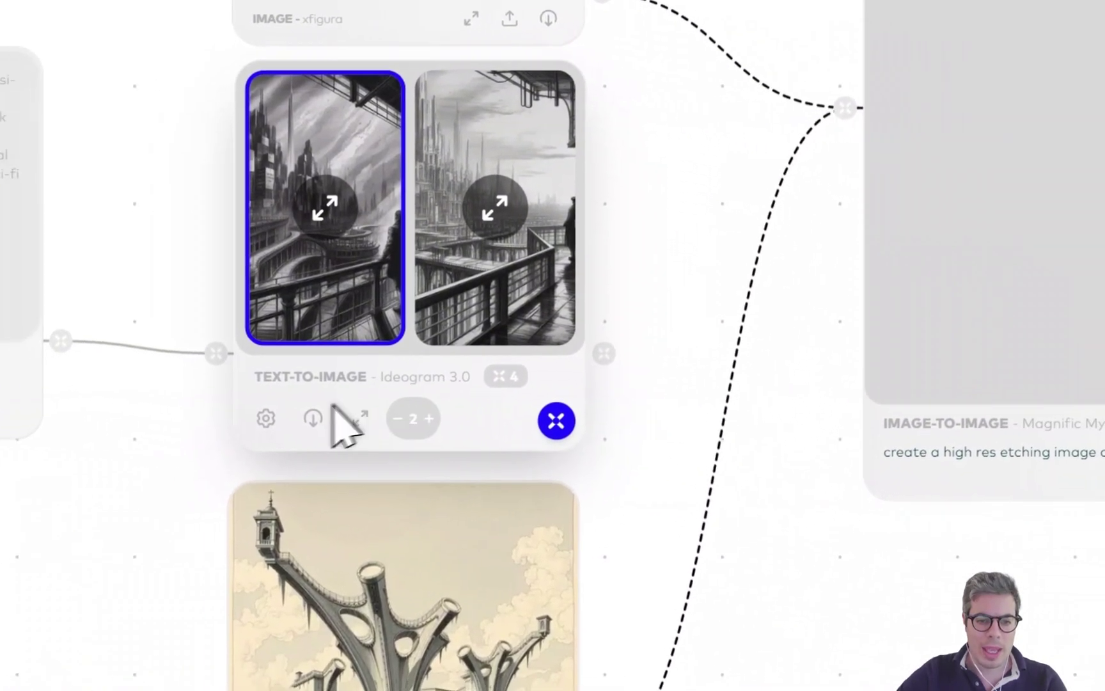
pyautogui.click(416, 445)
pyautogui.click(512, 499)
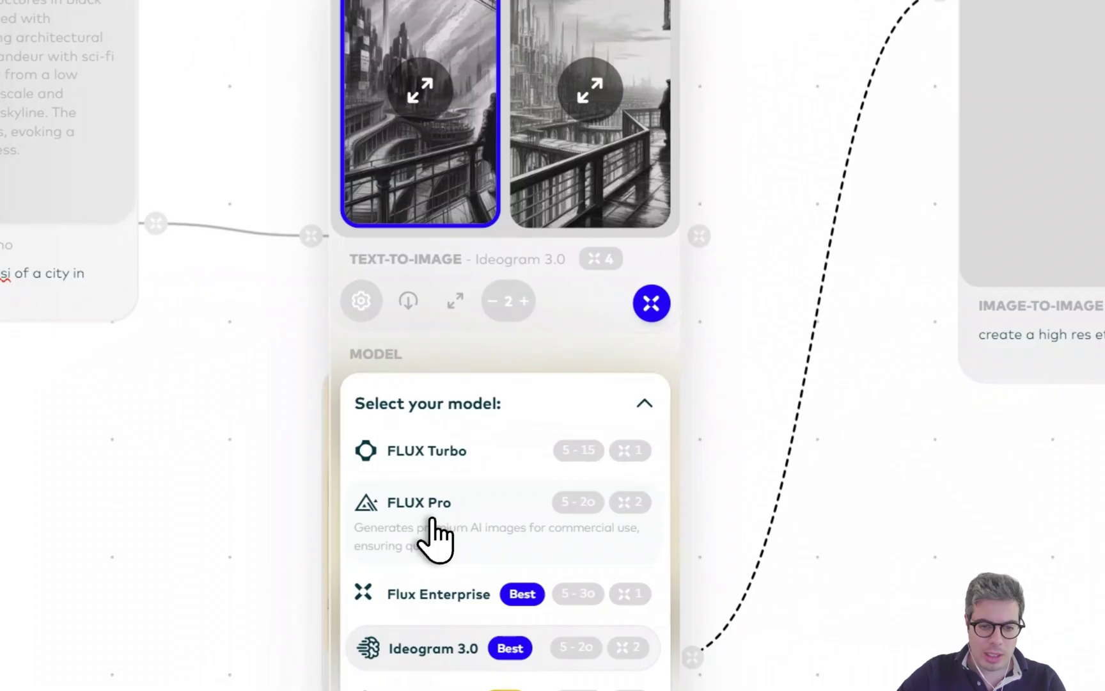
pyautogui.click(434, 521)
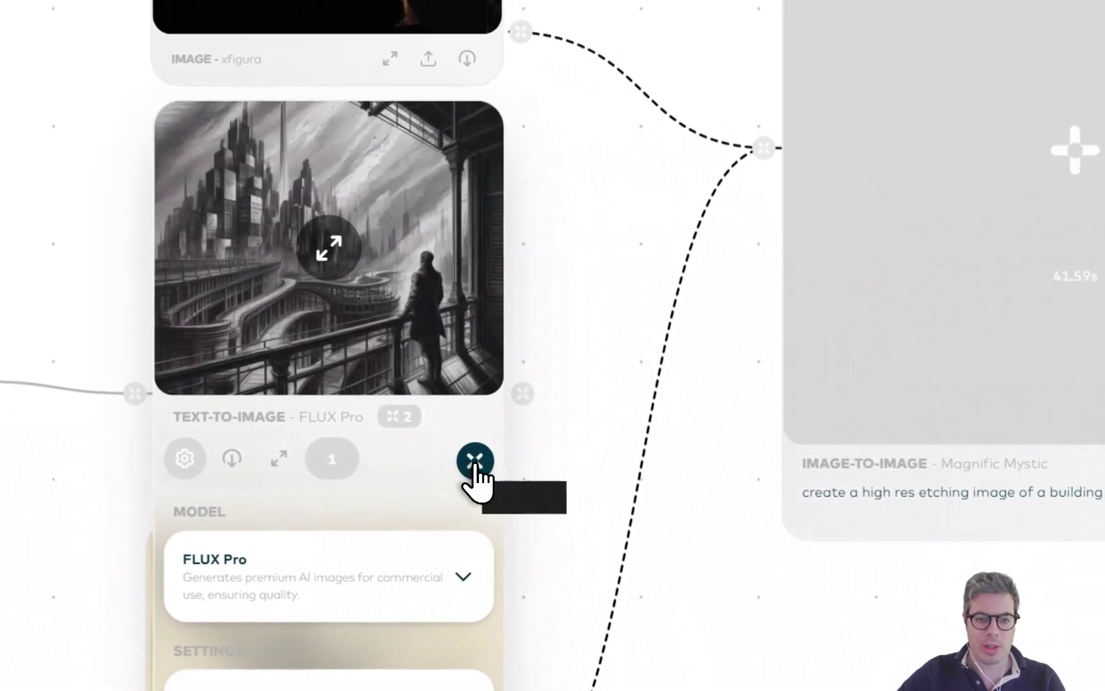
pyautogui.click(475, 459)
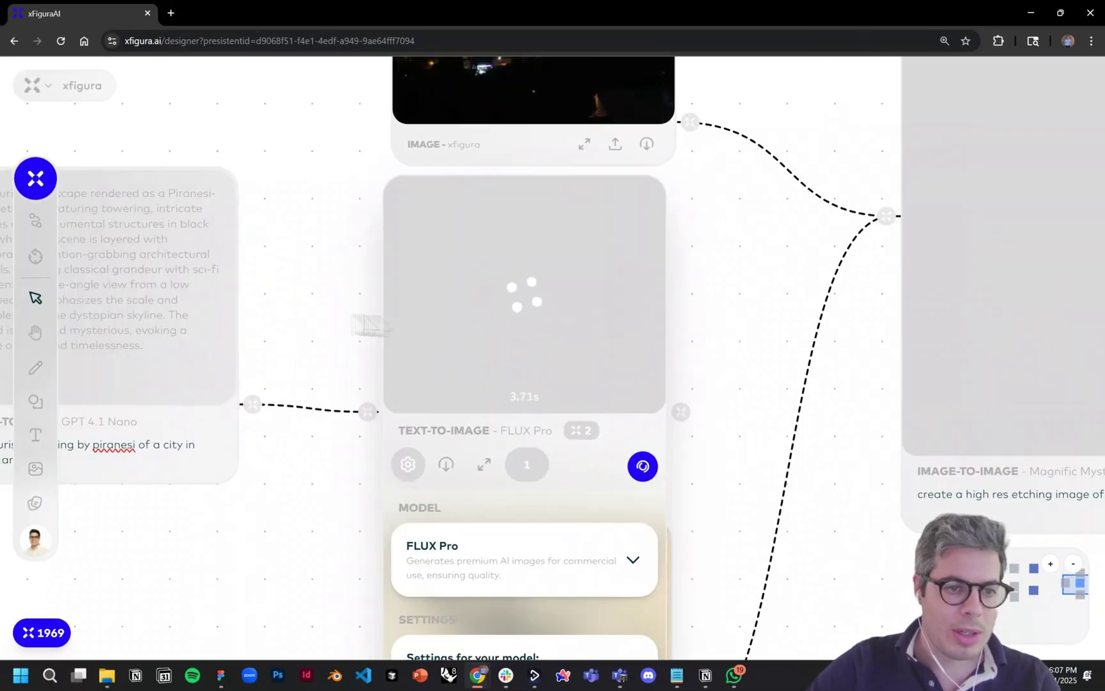
# Read the expanded text prompt and view the regenerated city etching enlarged.
pyautogui.moveTo(371, 325); pyautogui.dragTo(613, 347)
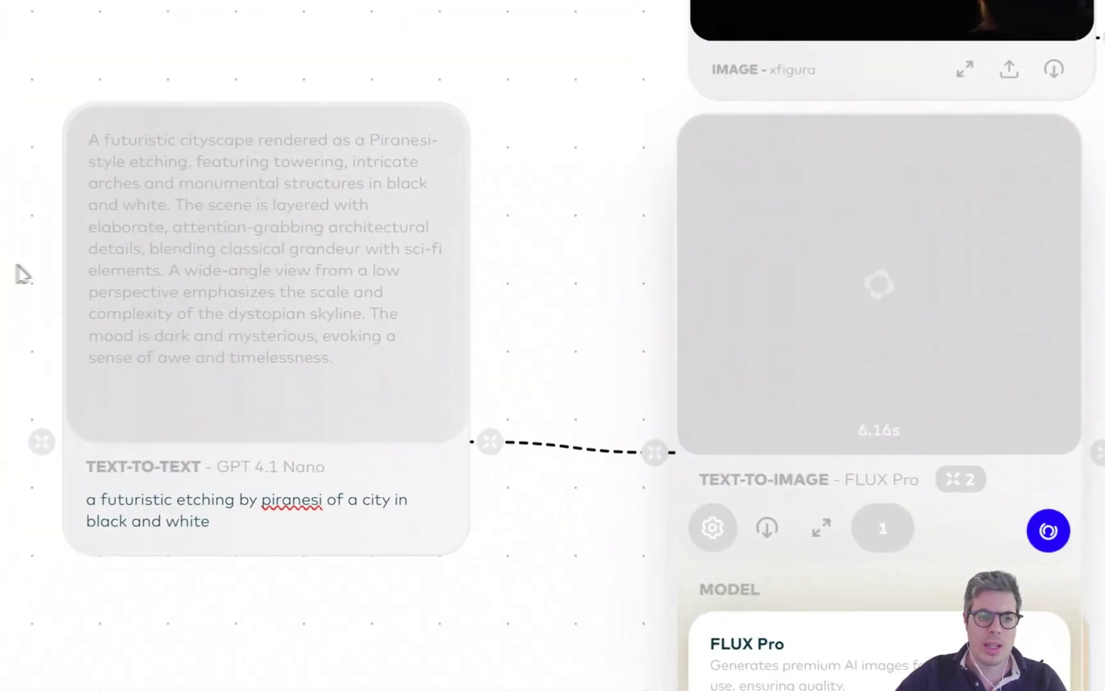
pyautogui.moveTo(234, 302)
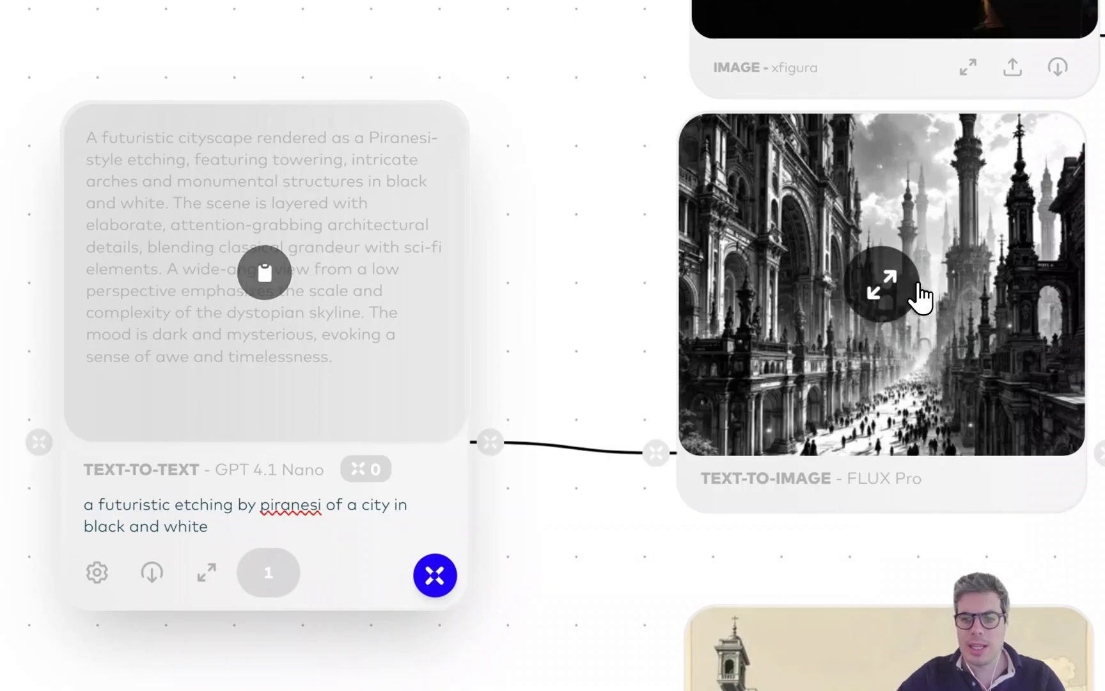
pyautogui.click(891, 302)
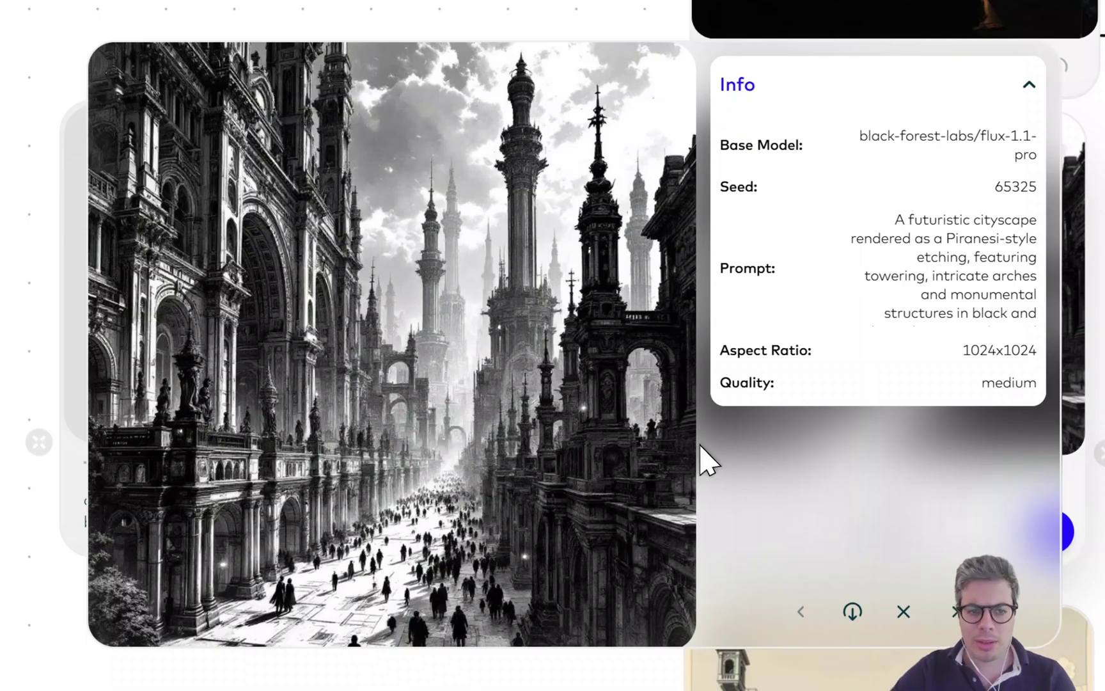
pyautogui.click(904, 612)
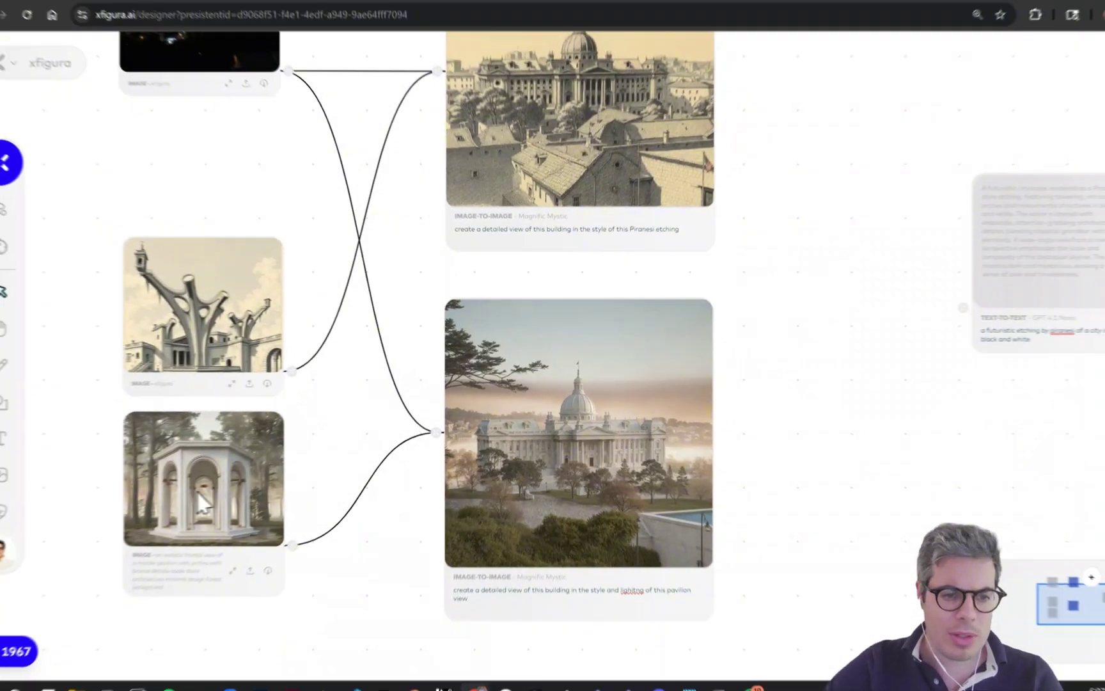
# View the marble pavilion reference enlarged and compare the earlier Piranesi-style building result with its night photo.
pyautogui.scroll(5, 197, 494)
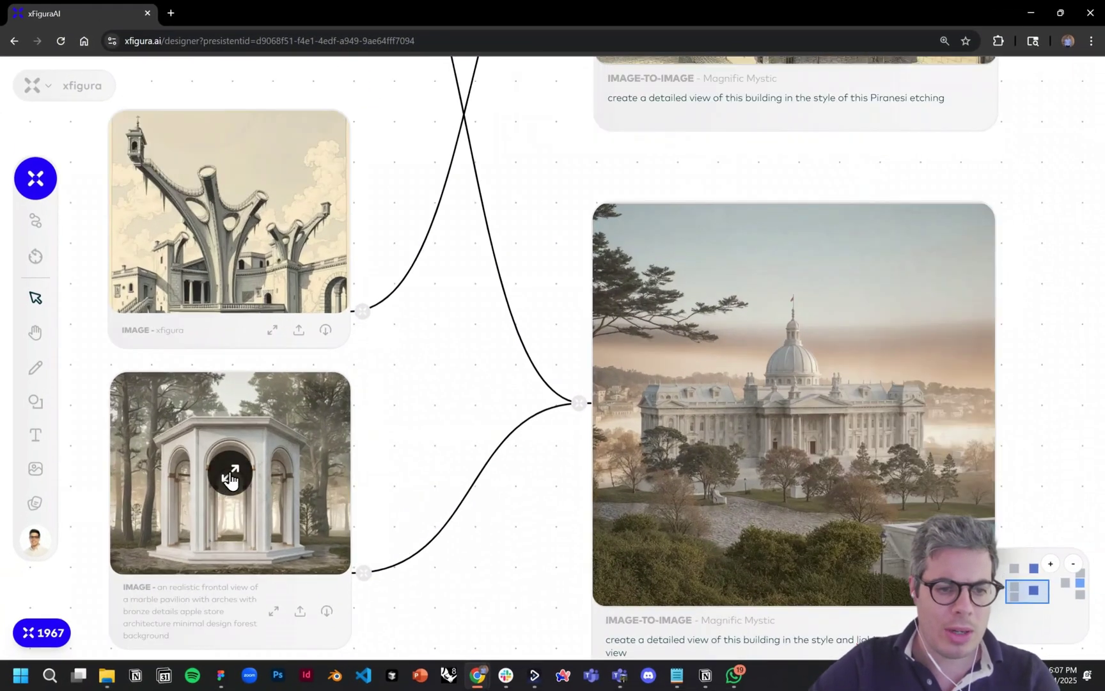
pyautogui.click(231, 475)
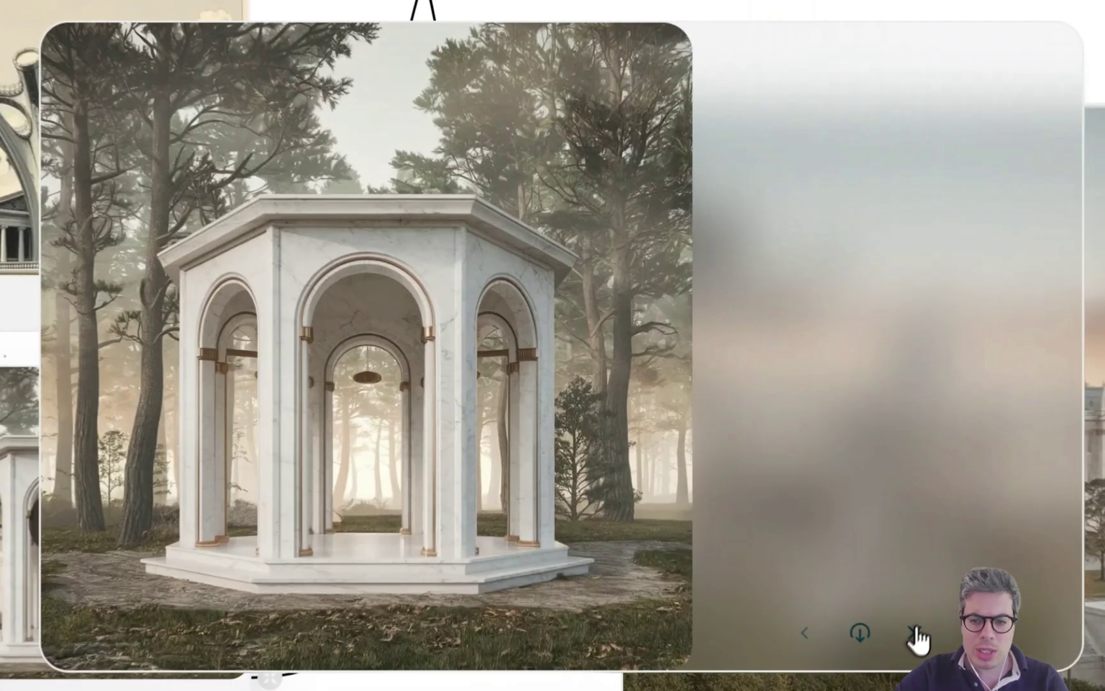
pyautogui.click(782, 544)
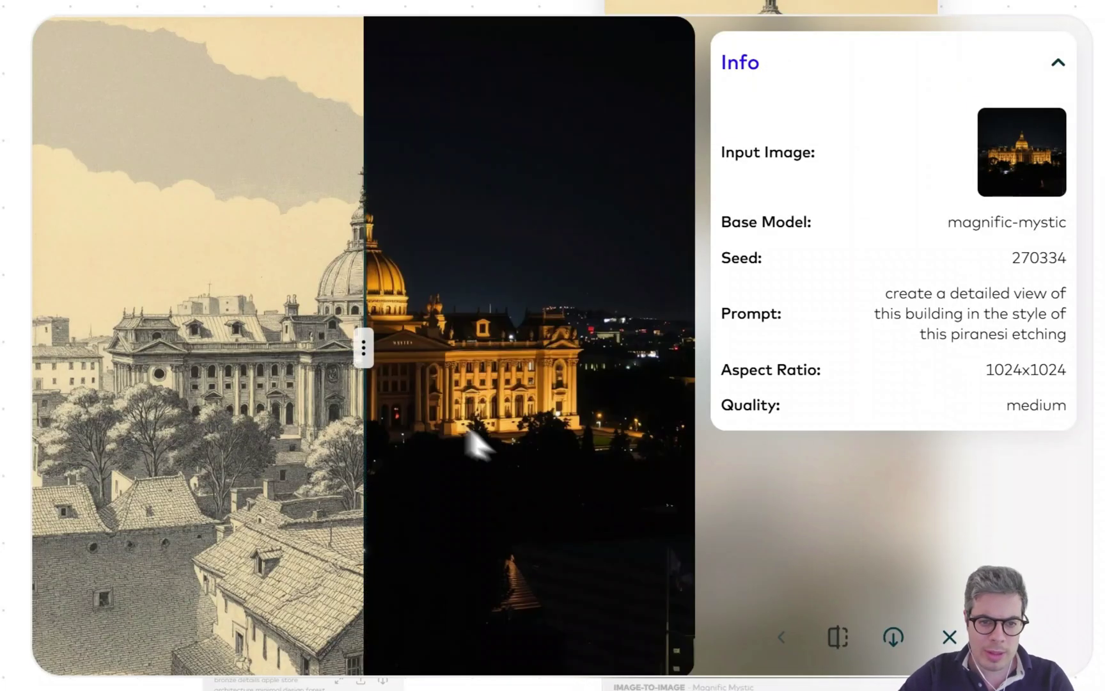
pyautogui.moveTo(350, 374); pyautogui.dragTo(635, 413)
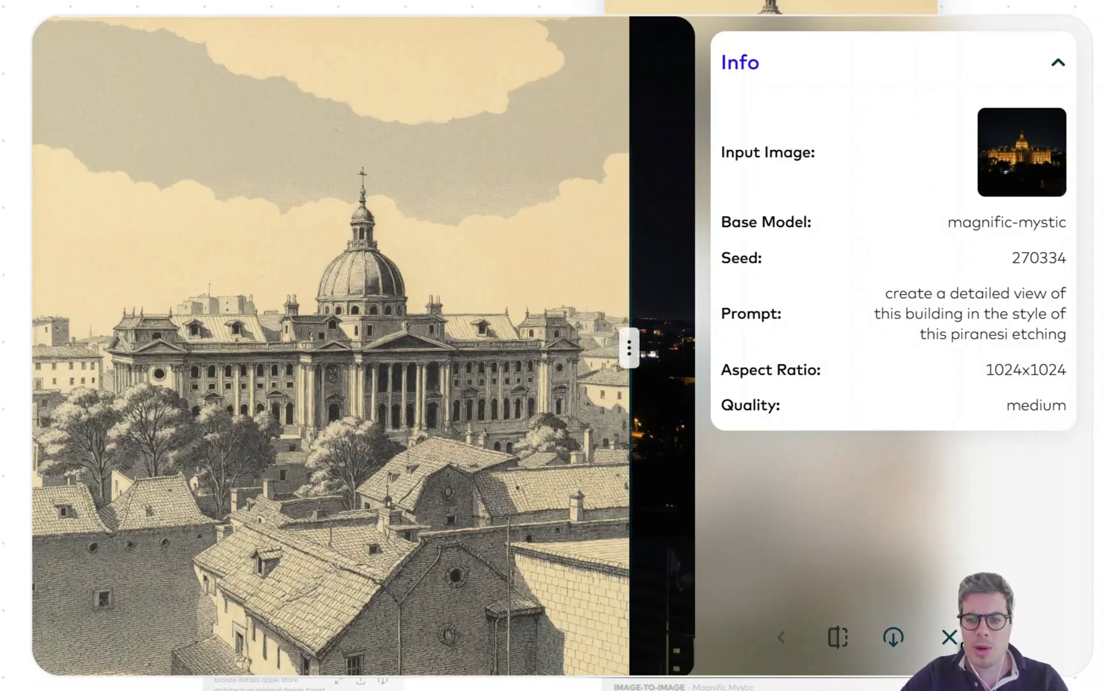
pyautogui.click(949, 638)
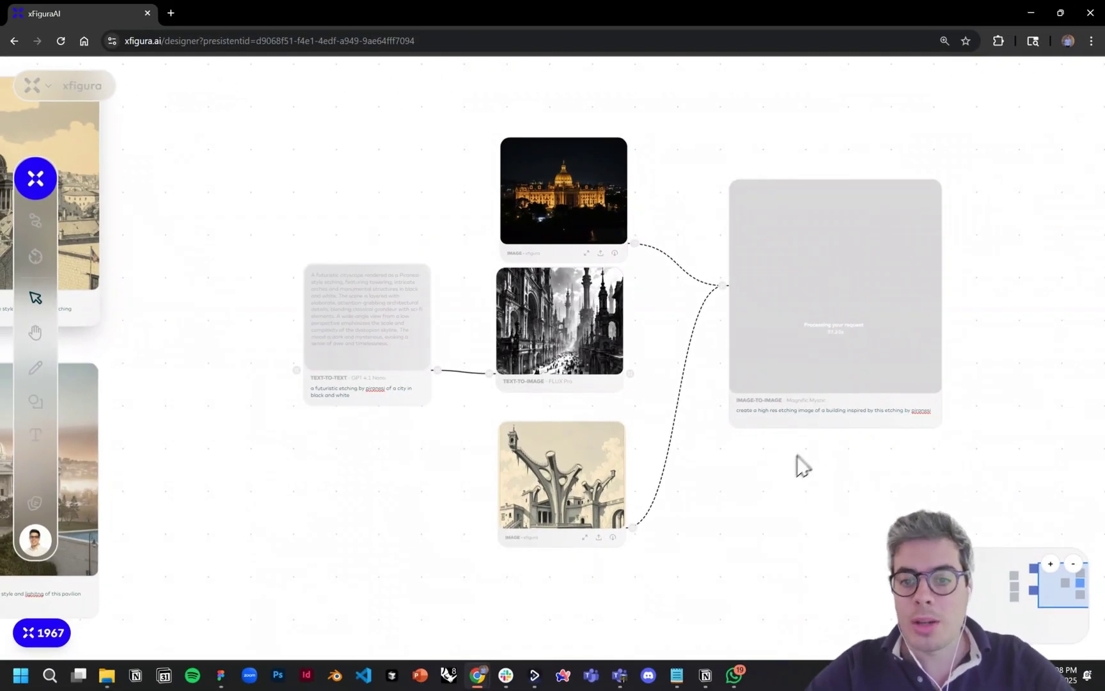
pyautogui.moveTo(802, 465); pyautogui.dragTo(742, 484)
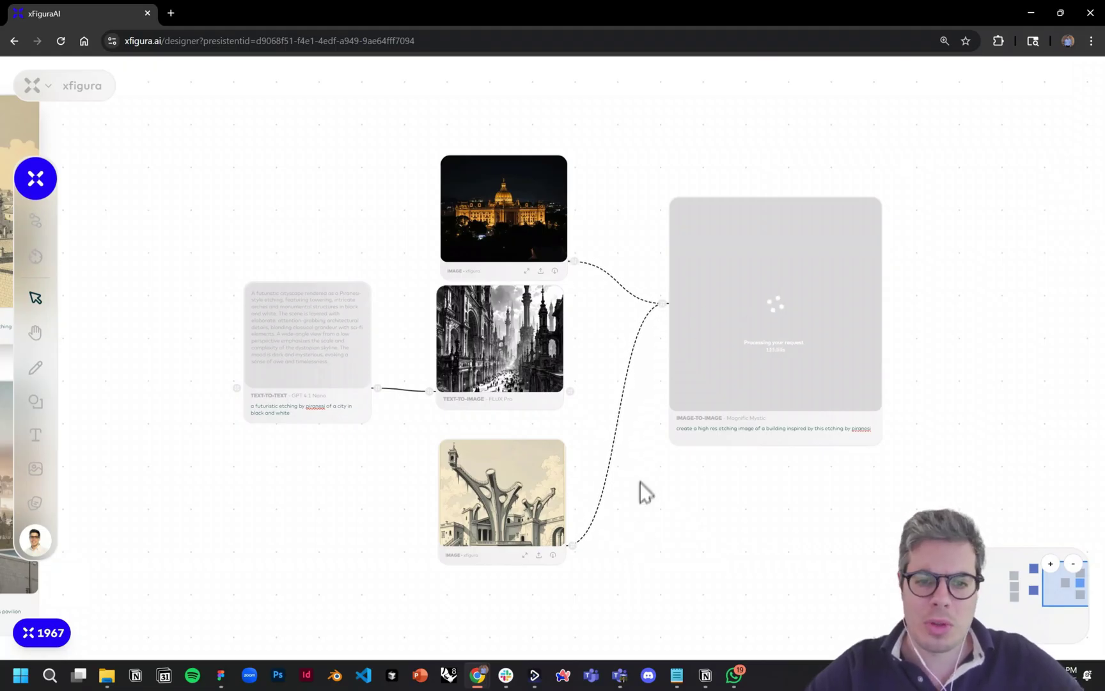
# Browse the previously generated city etchings in the generation history and close it.
pyautogui.moveTo(619, 501); pyautogui.dragTo(777, 499)
pyautogui.moveTo(435, 503); pyautogui.dragTo(609, 460)
pyautogui.scroll(-3, 609, 459)
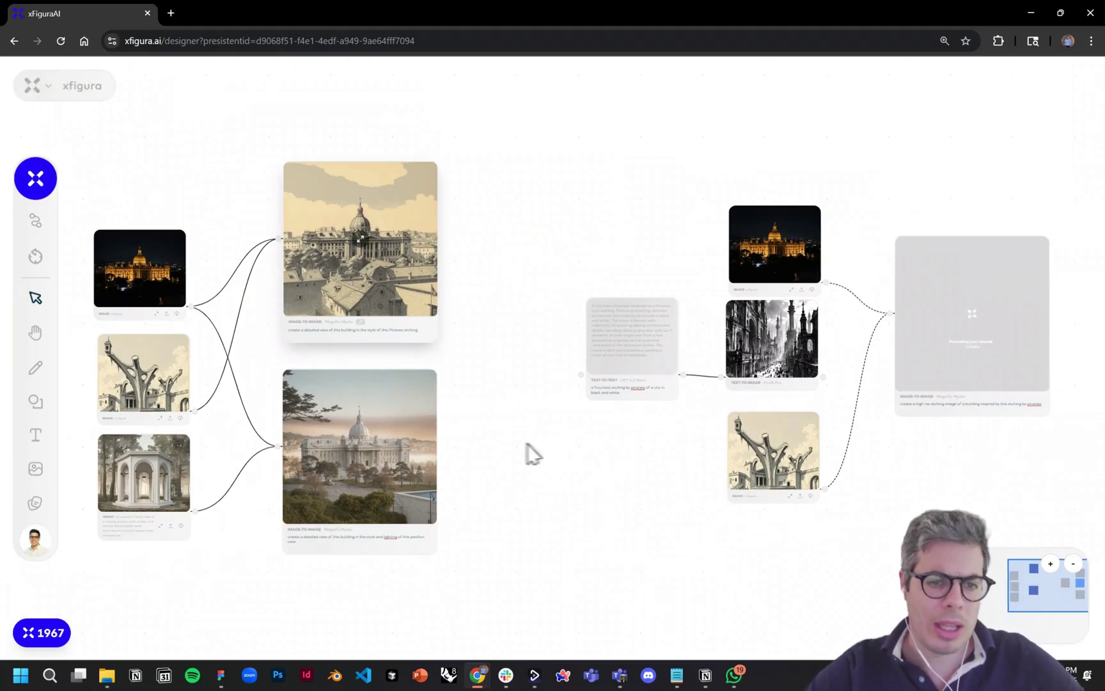
pyautogui.click(35, 254)
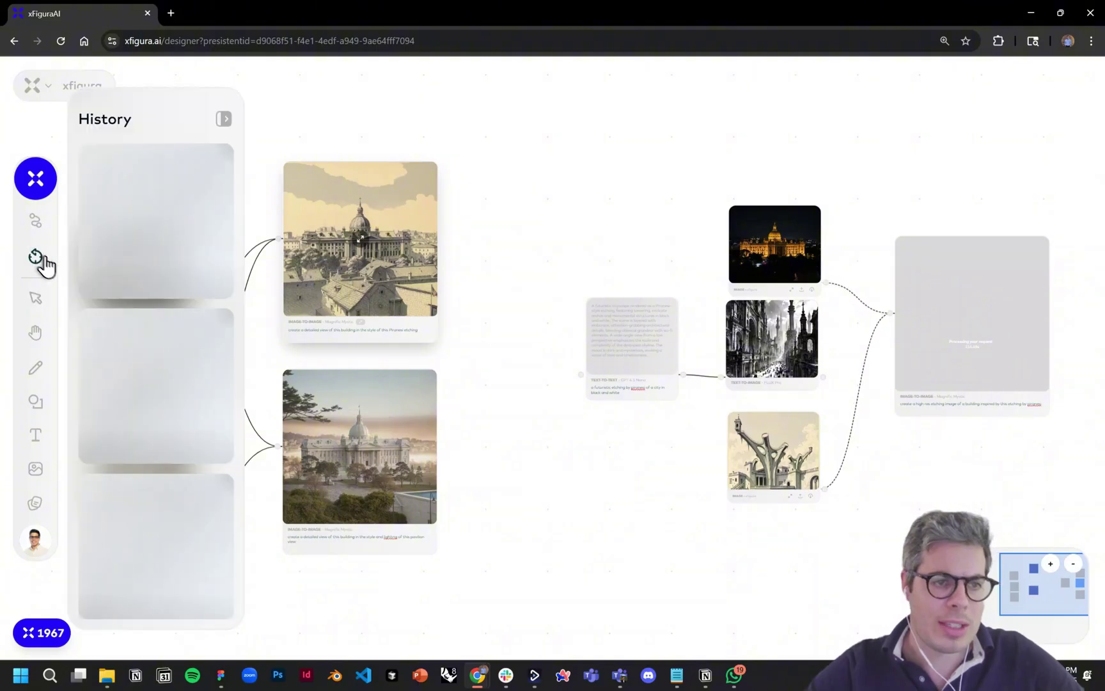
pyautogui.scroll(-3, 136, 458)
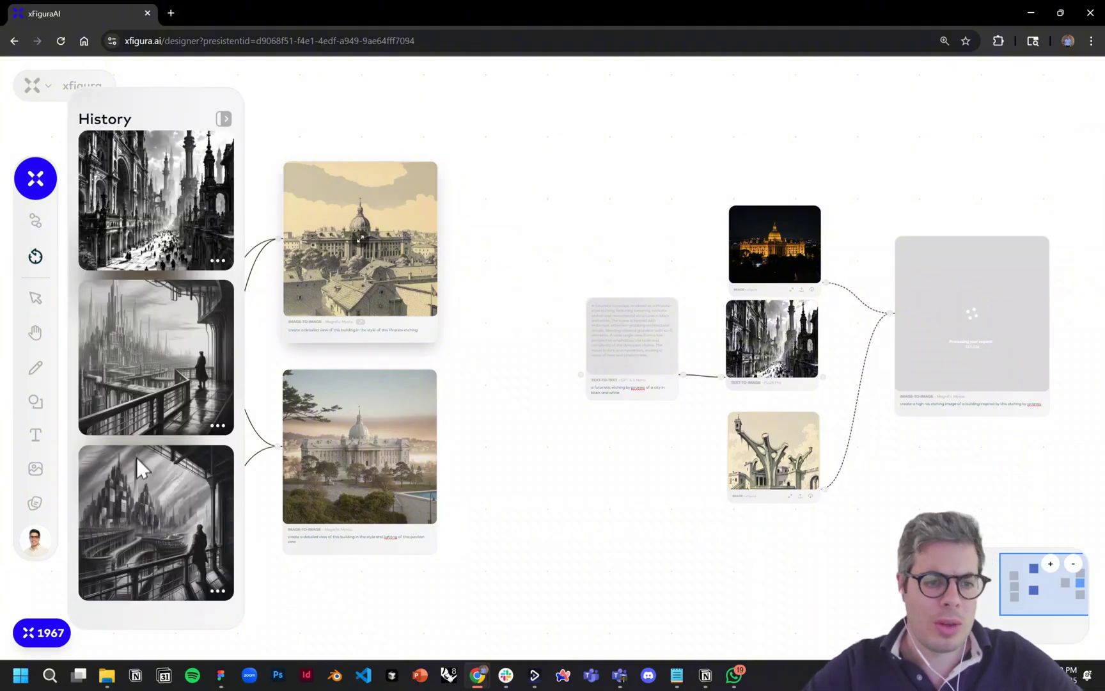
pyautogui.scroll(2, 211, 165)
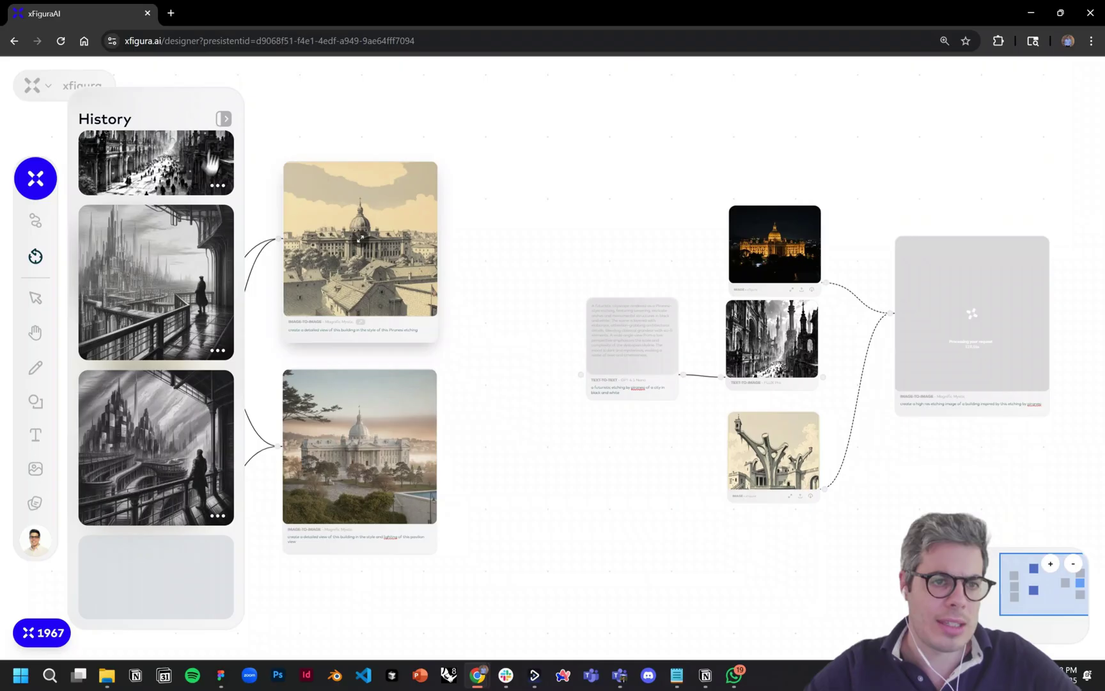
pyautogui.click(300, 121)
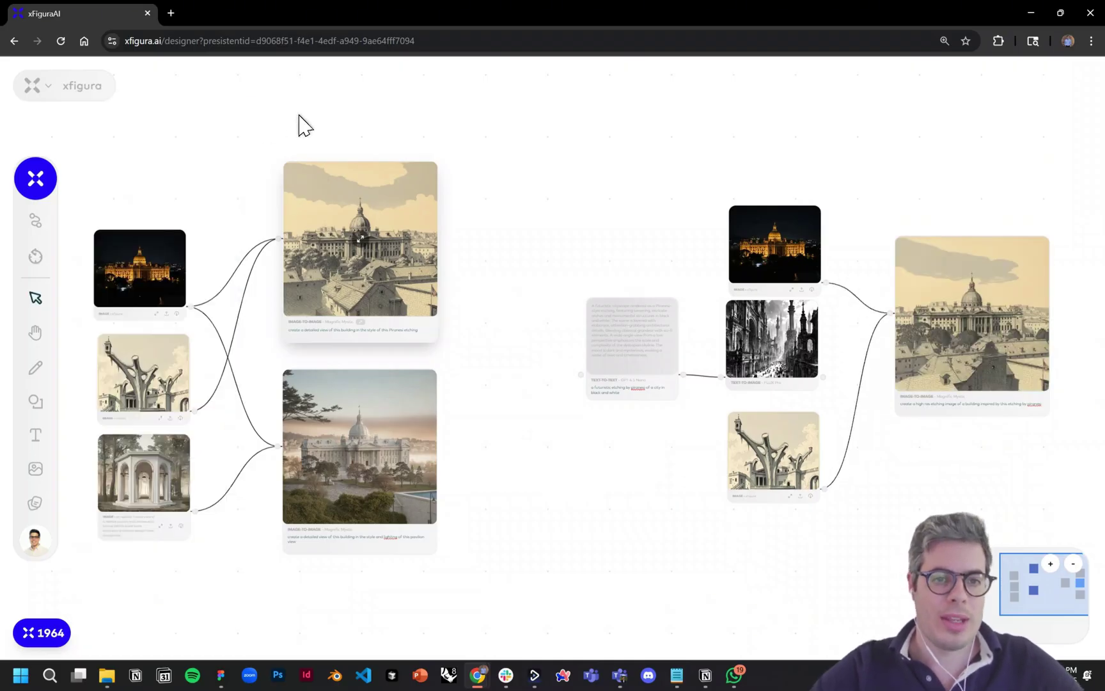
# View the new image-to-image etching of the domed building enlarged to examine its details.
pyautogui.moveTo(560, 200); pyautogui.dragTo(267, 181)
pyautogui.moveTo(607, 440); pyautogui.dragTo(799, 472)
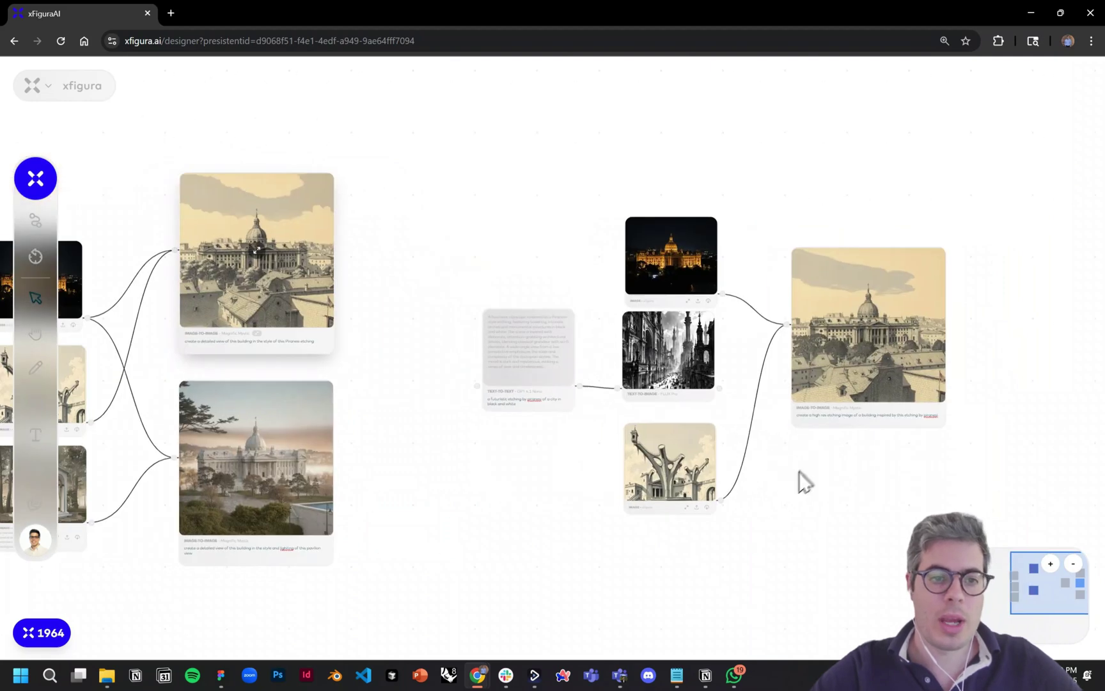
pyautogui.moveTo(549, 494); pyautogui.dragTo(338, 522)
pyautogui.scroll(3, 790, 530)
pyautogui.scroll(2, 772, 301)
pyautogui.click(548, 291)
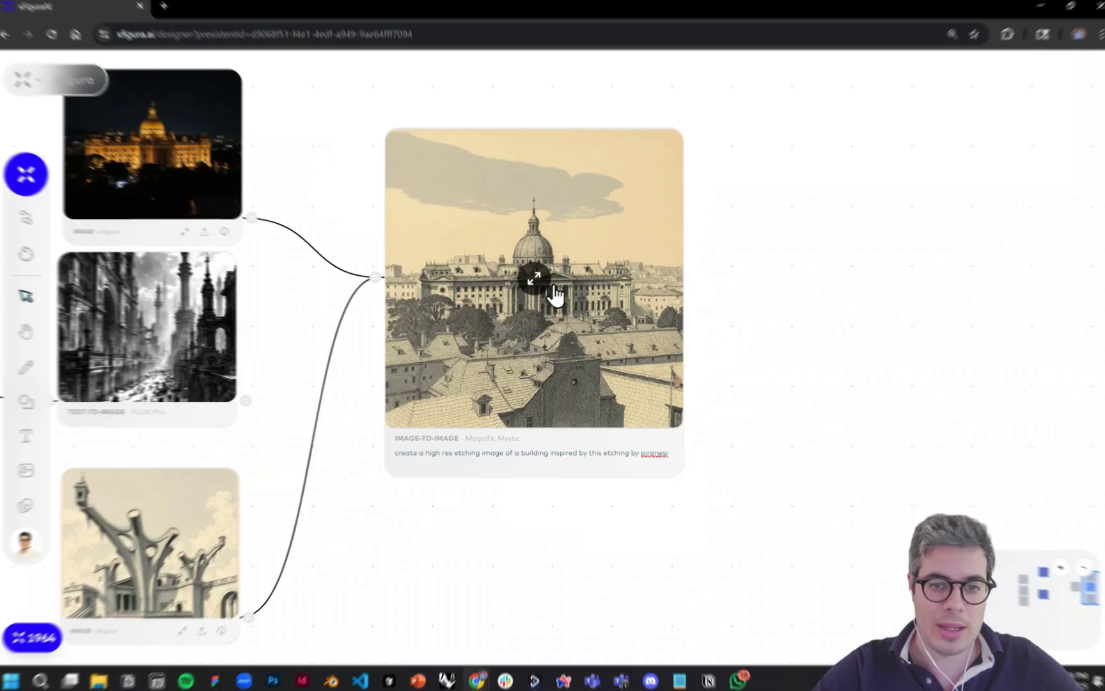